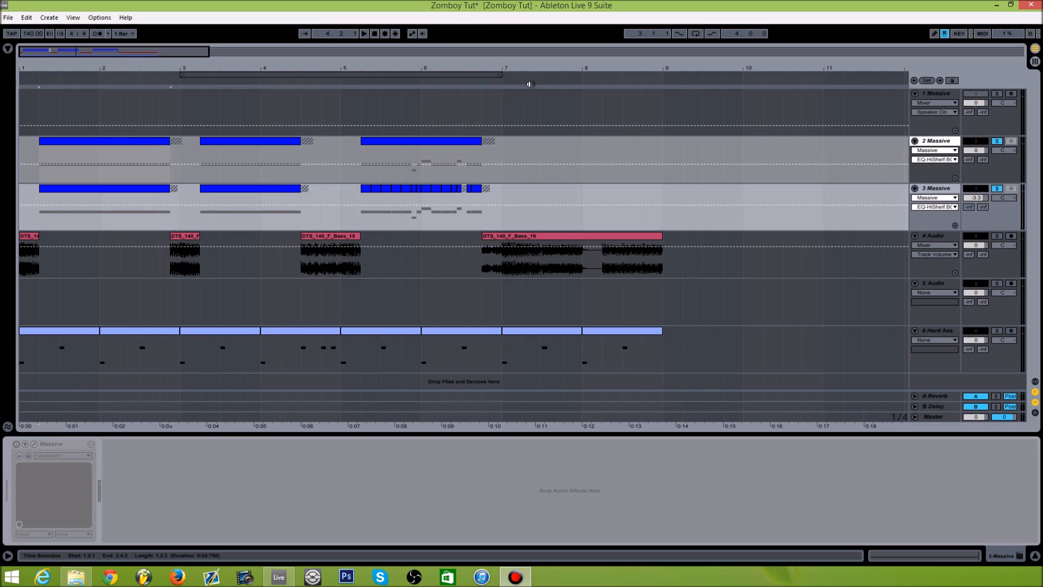
Hide the device view and play back the two soloed Massive tracks, stopping near bar 6.
left_click_drag(261, 433, 262, 489)
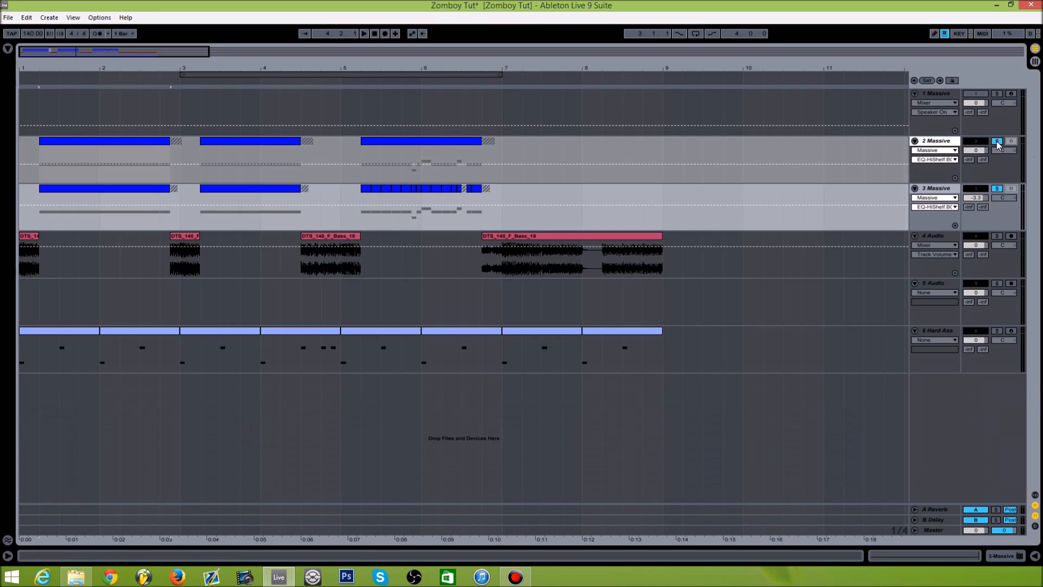
left_click(83, 141)
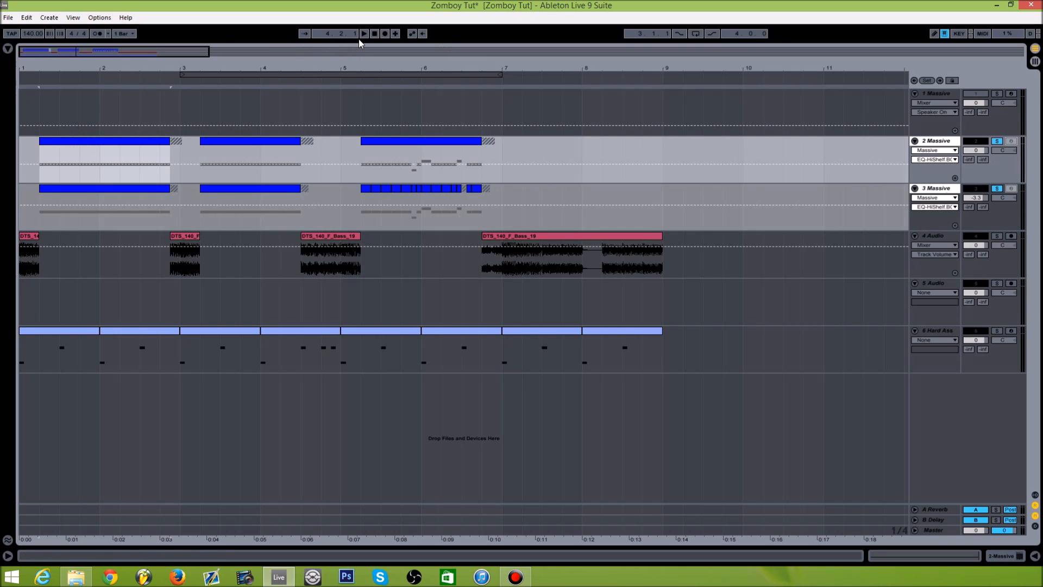
left_click(364, 34)
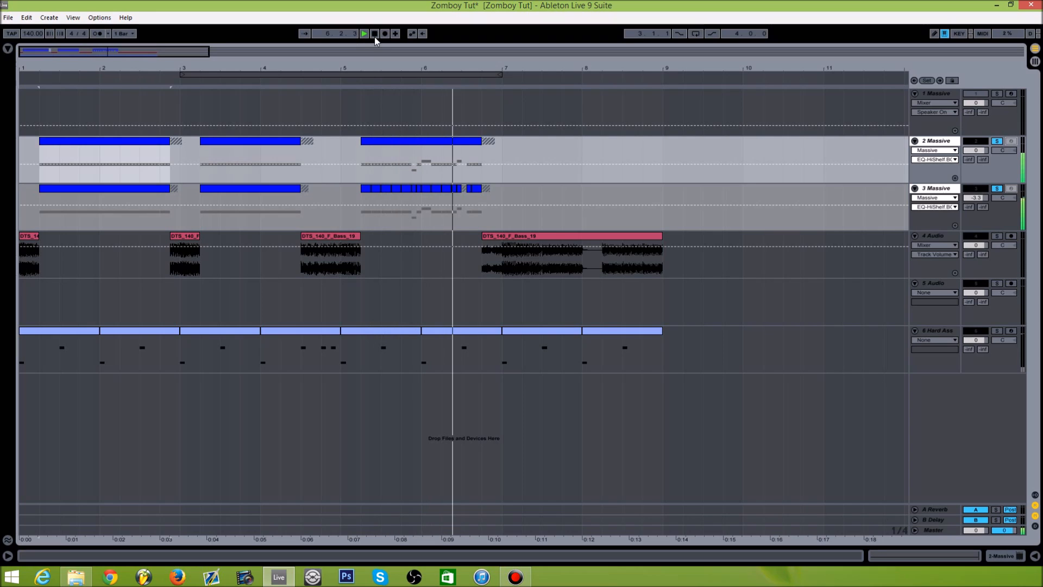
double_click(375, 33)
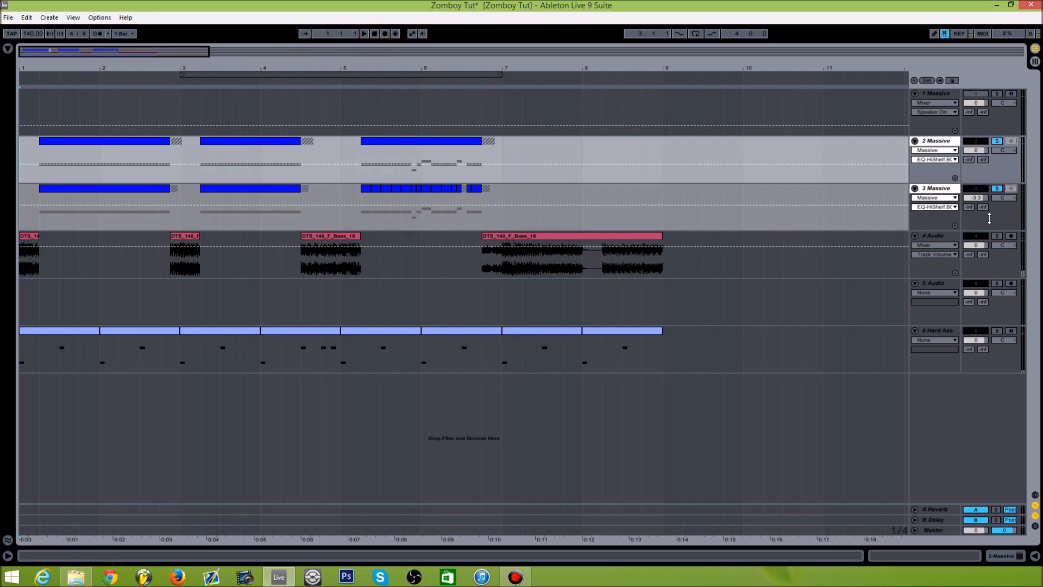
Unsolo the 2 Massive and 3 Massive tracks and play the whole arrangement from the start to just past bar 6.
left_click(997, 188)
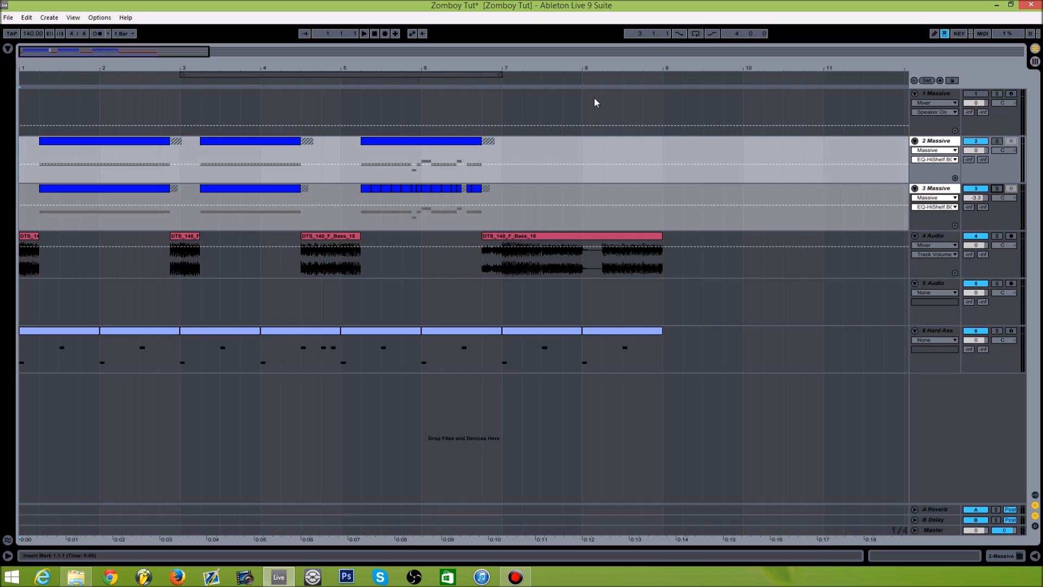
left_click(364, 34)
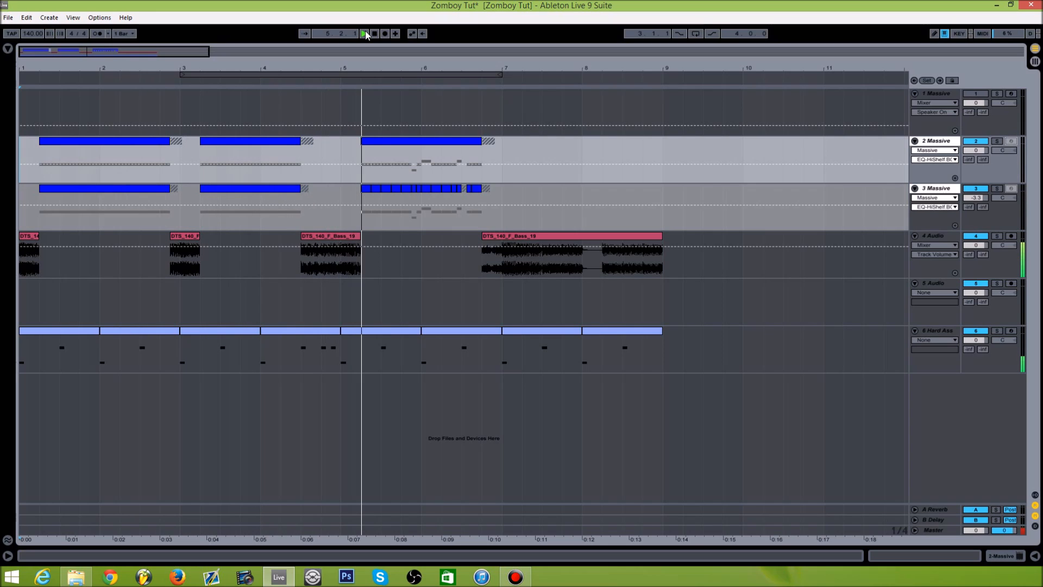
left_click(373, 33)
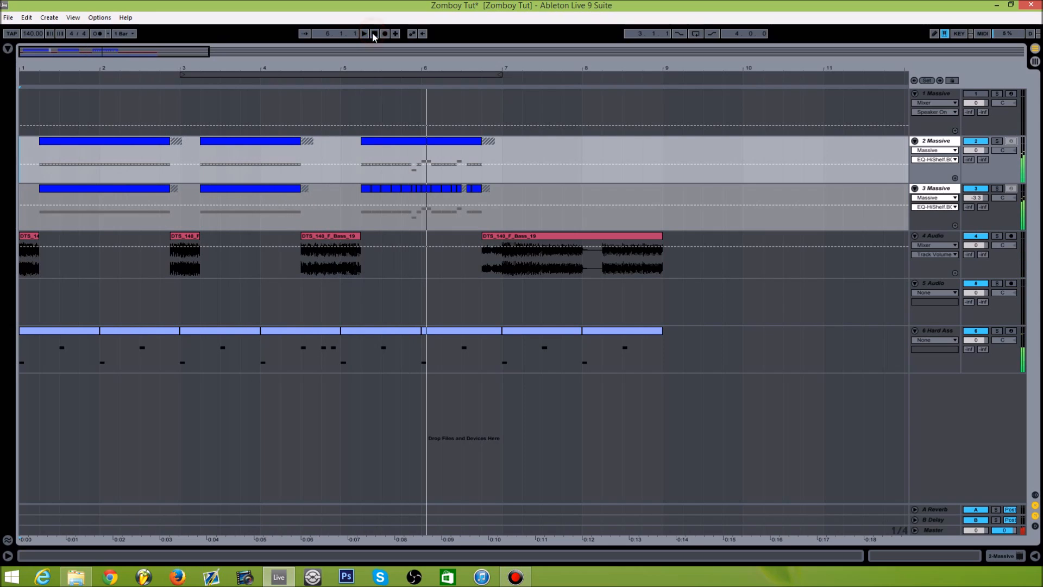
Freeze the 4 Audio track.
left_click(140, 194)
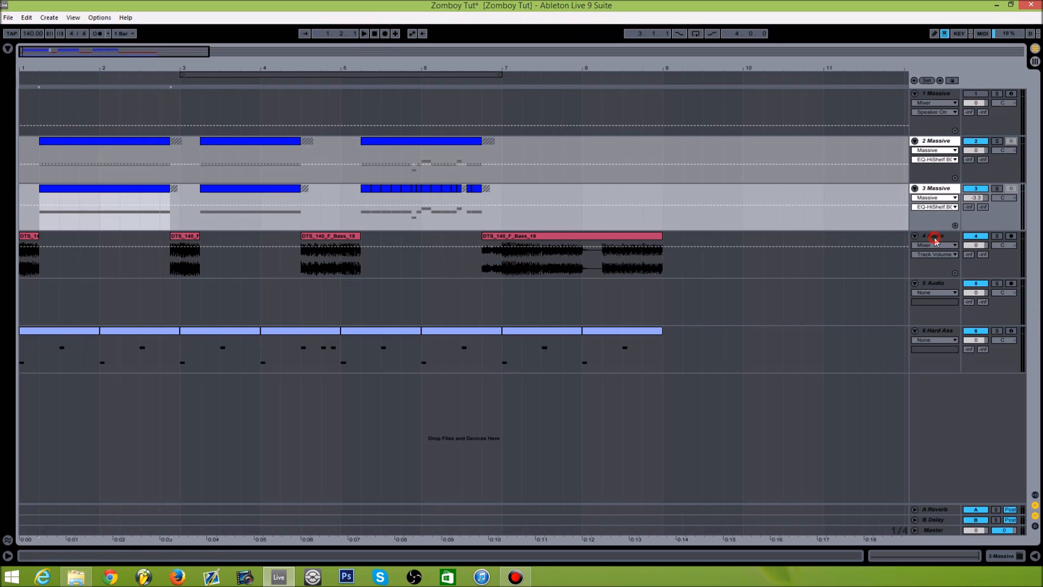
right_click(935, 236)
left_click(832, 303)
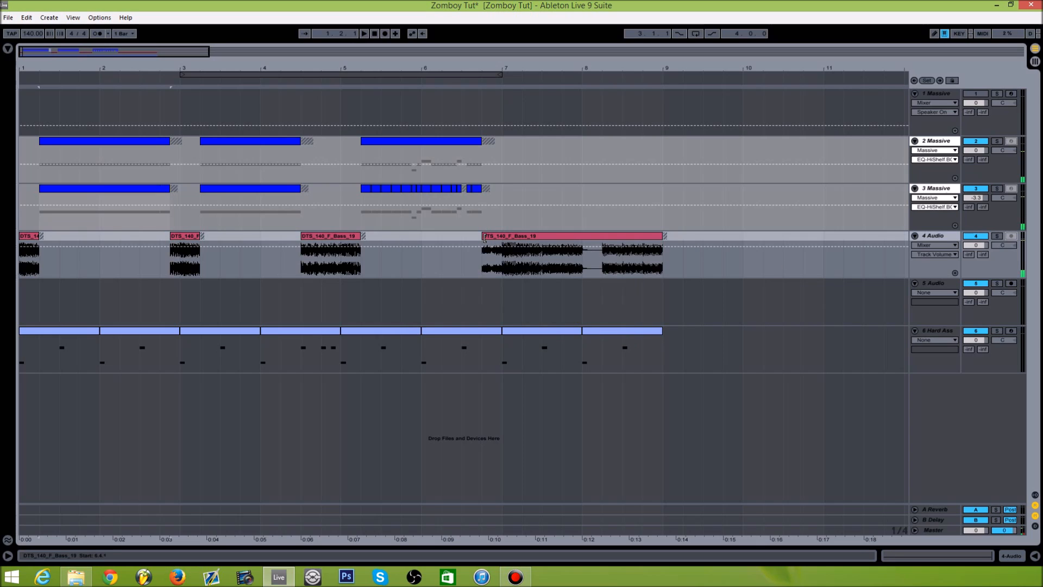
left_click(375, 33)
Unfreeze the 2 Massive and 3 Massive tracks.
left_click(77, 188)
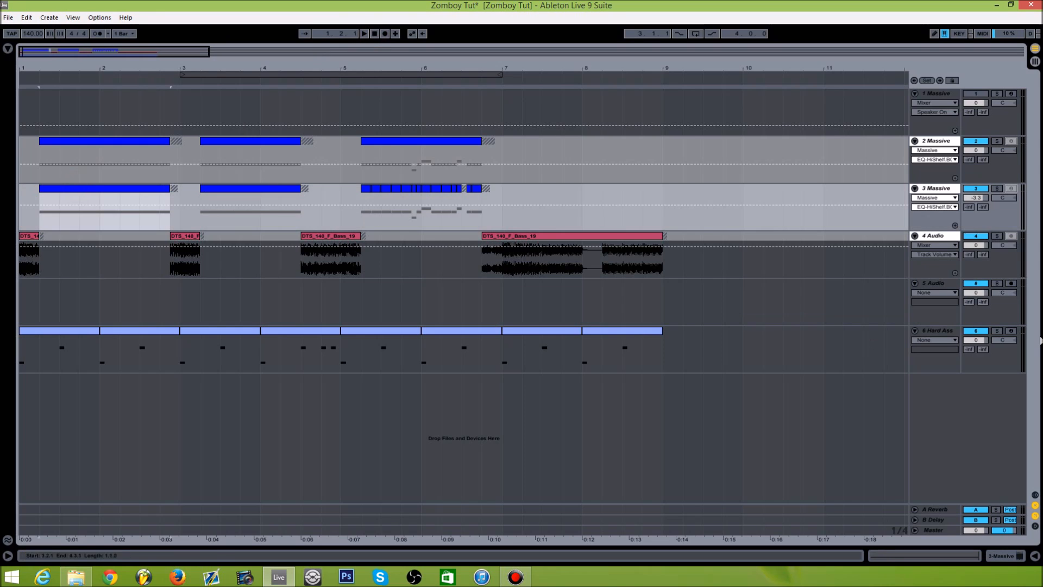
right_click(928, 145)
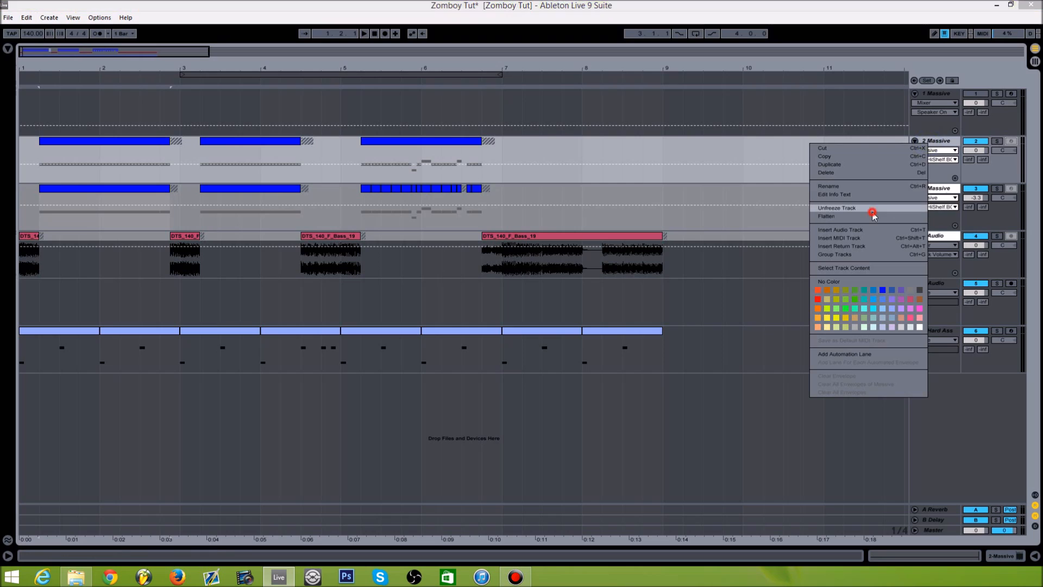
left_click(938, 188)
right_click(937, 188)
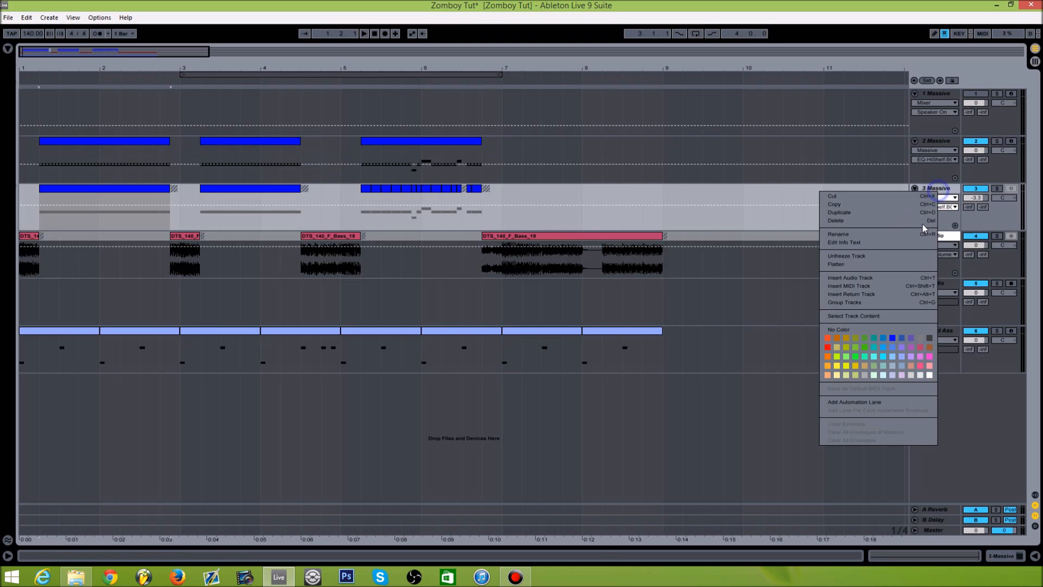
left_click(857, 256)
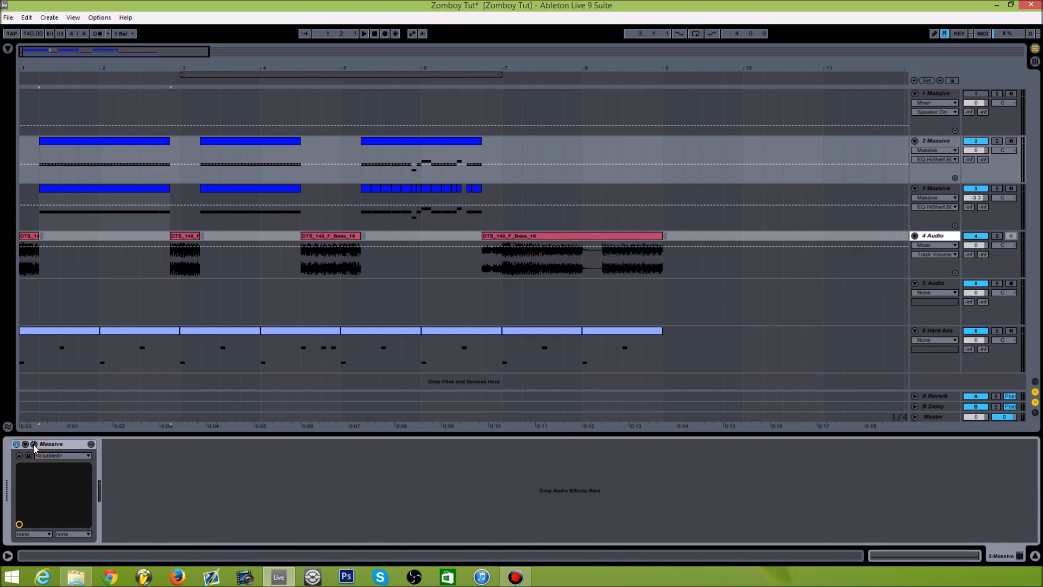
Open the Massive plug-in window for track 2, and solo and arm that track.
left_click(33, 445)
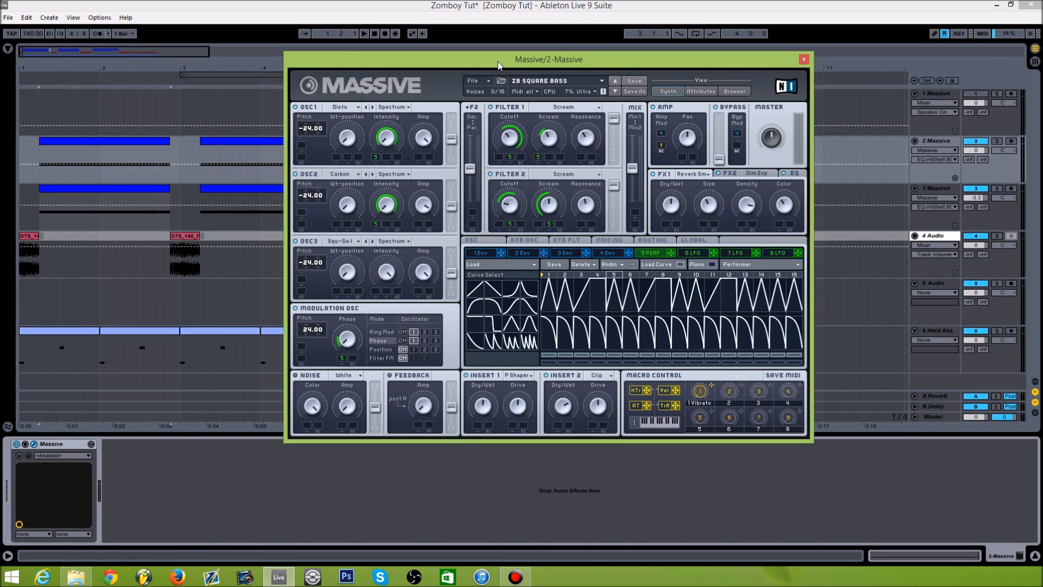
left_click(1010, 142)
left_click(1012, 142)
Select the first MIDI clip on track 2 Massive and audition the ZB SQUARE BASS patch with a low note.
left_click(144, 143)
left_click(144, 143)
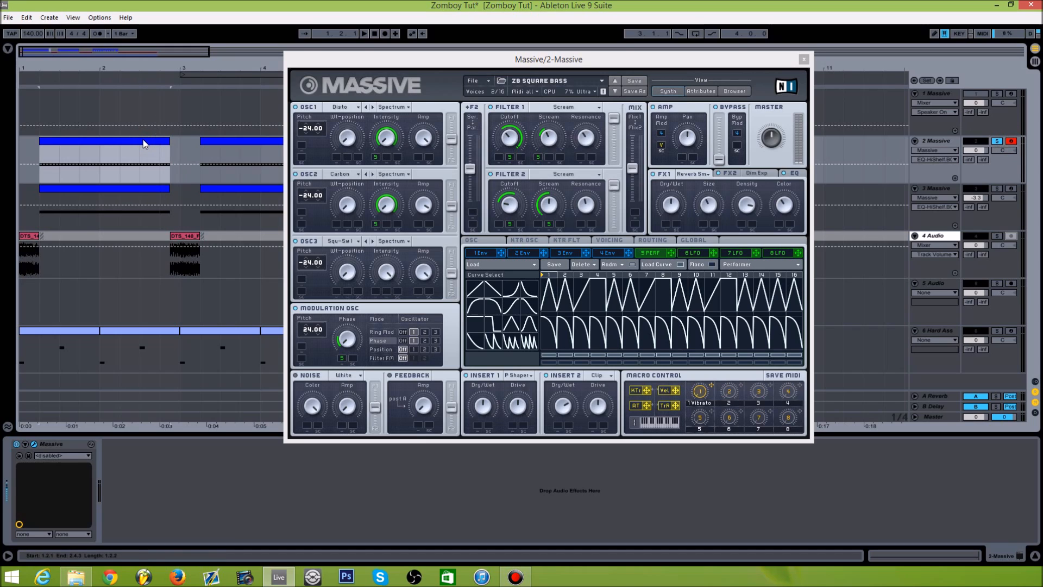
key("z")
key("a")
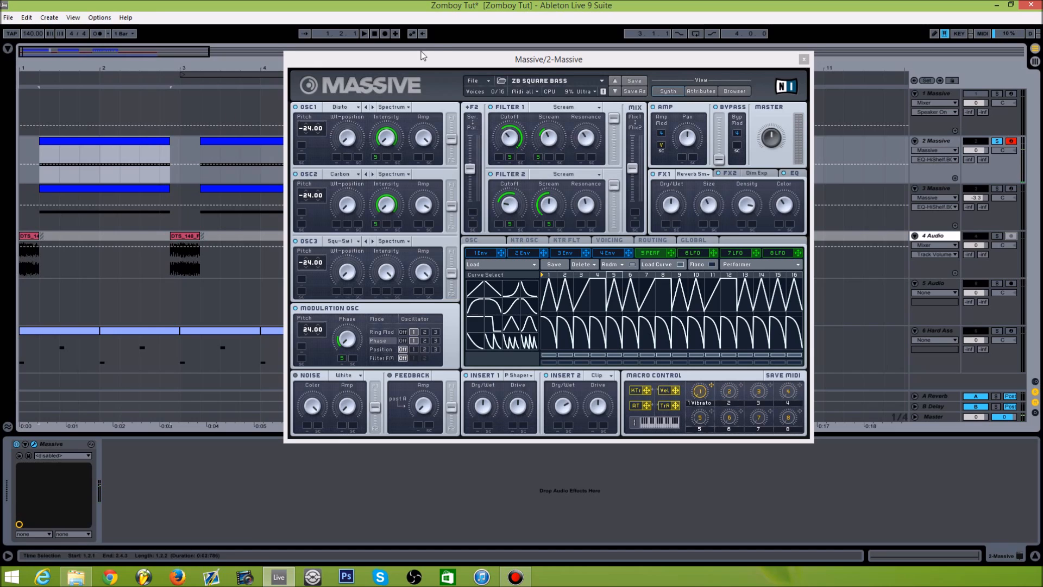
Examine the wavetable, Wt-position and Amp settings of OSC1 and OSC2 in Massive.
left_click(456, 59)
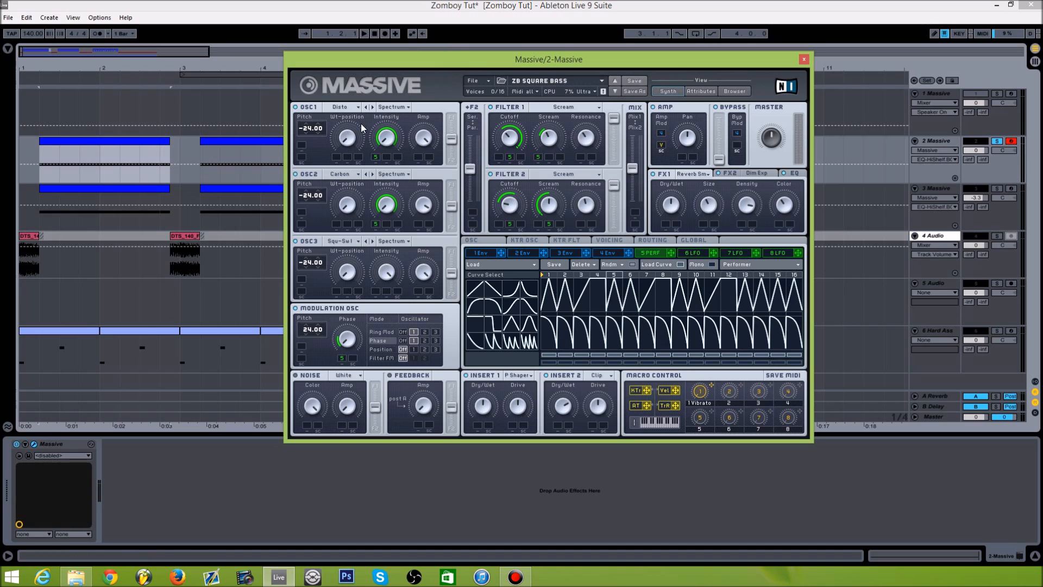
left_click(351, 107)
left_click(351, 101)
left_click(347, 138)
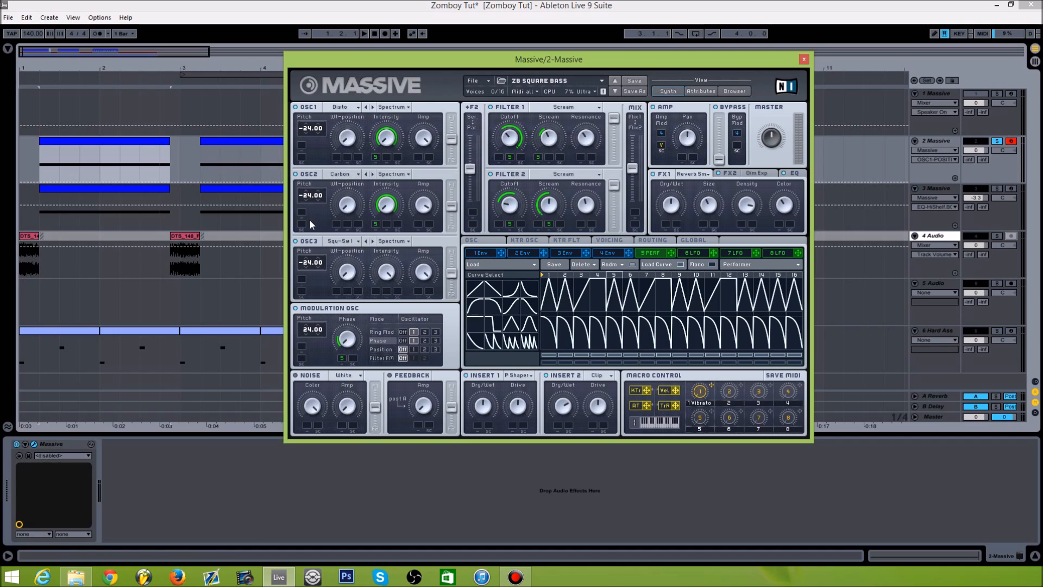
left_click_drag(345, 211, 356, 302)
left_click(425, 205)
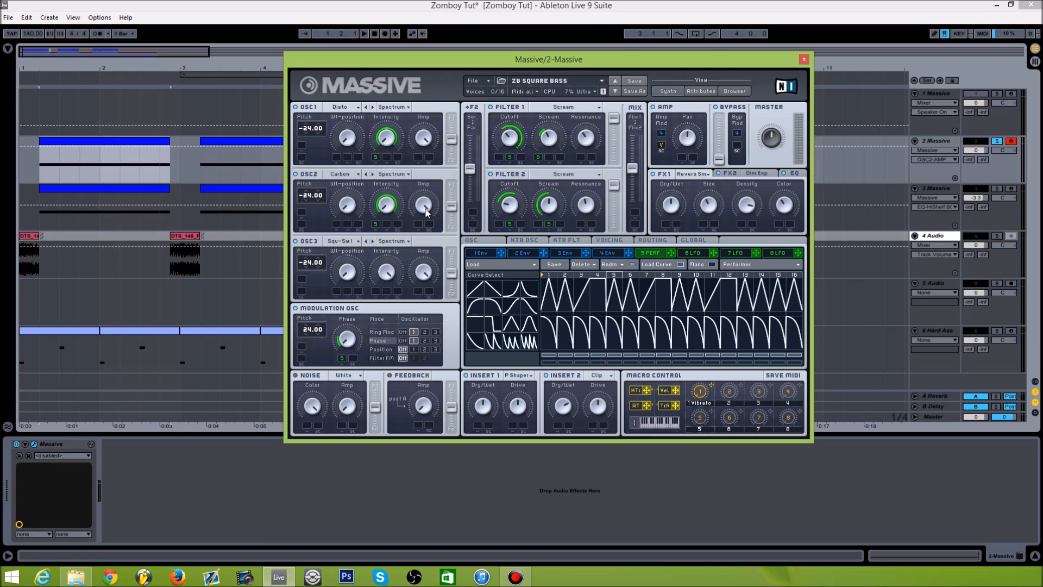
Examine the wavetable, Wt-position and Intensity settings of OSC3.
left_click(343, 244)
left_click(333, 243)
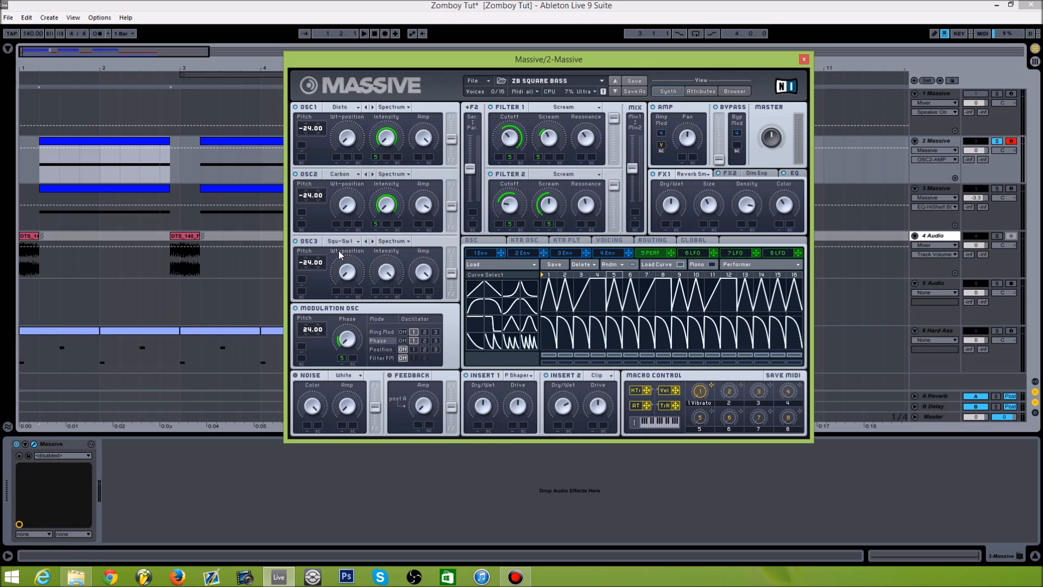
left_click_drag(346, 273, 349, 291)
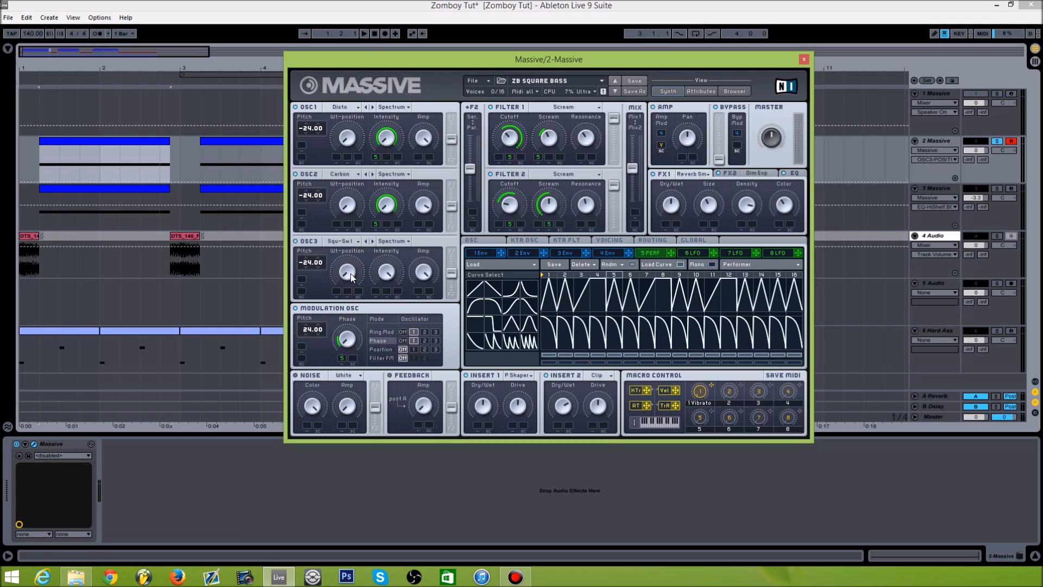
left_click(386, 274)
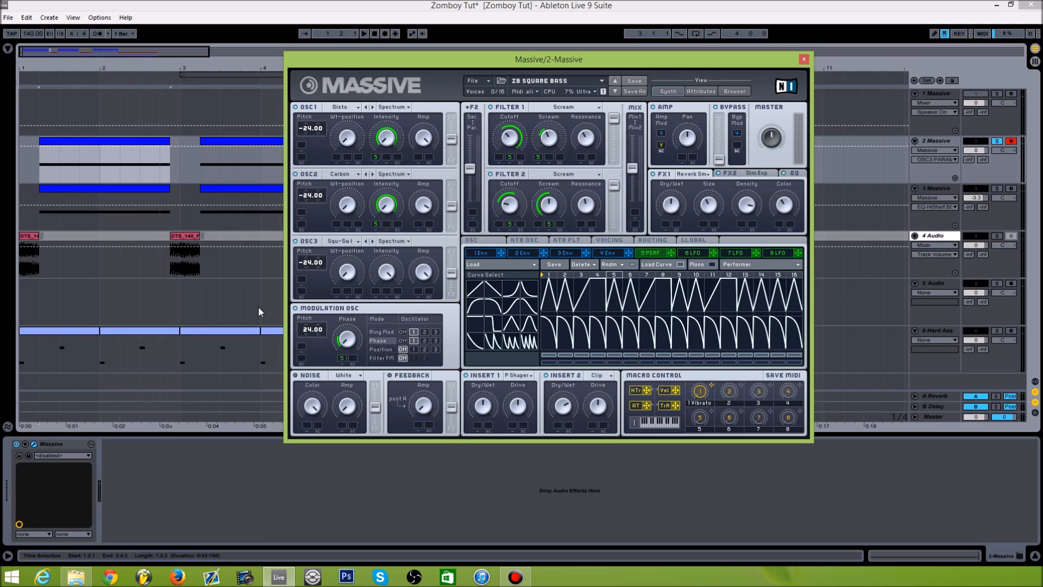
Compare the Ring Mod and Phase amounts of the modulation oscillator, ending on the Phase mode.
left_click(389, 331)
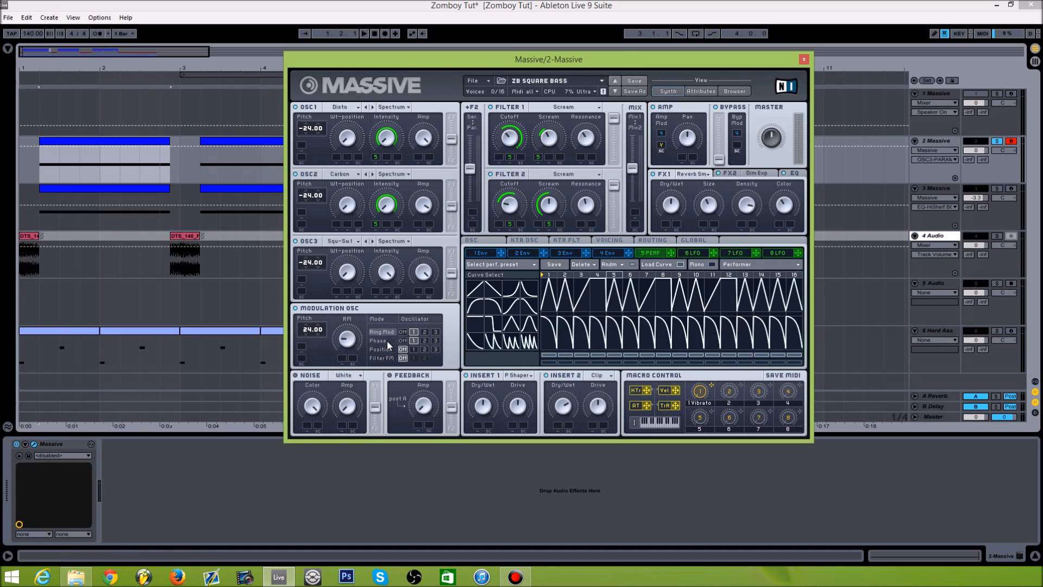
left_click(387, 340)
left_click(338, 349)
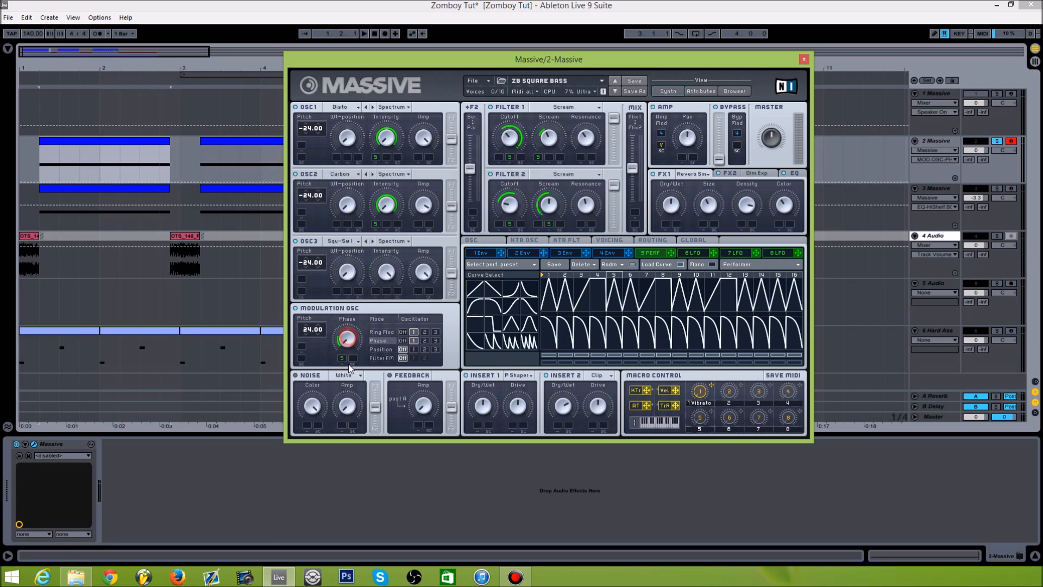
left_click(382, 332)
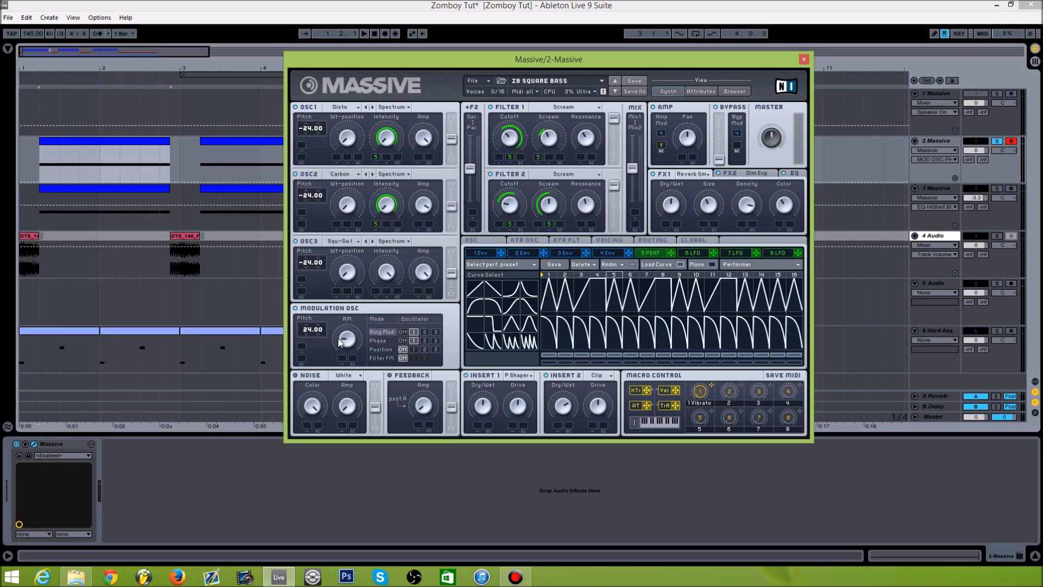
left_click(379, 341)
Bypass FX1, FX2, the EQ, Insert 1, Insert 2 and both filters to isolate the raw oscillator sound.
left_click(651, 174)
left_click(720, 174)
left_click(783, 174)
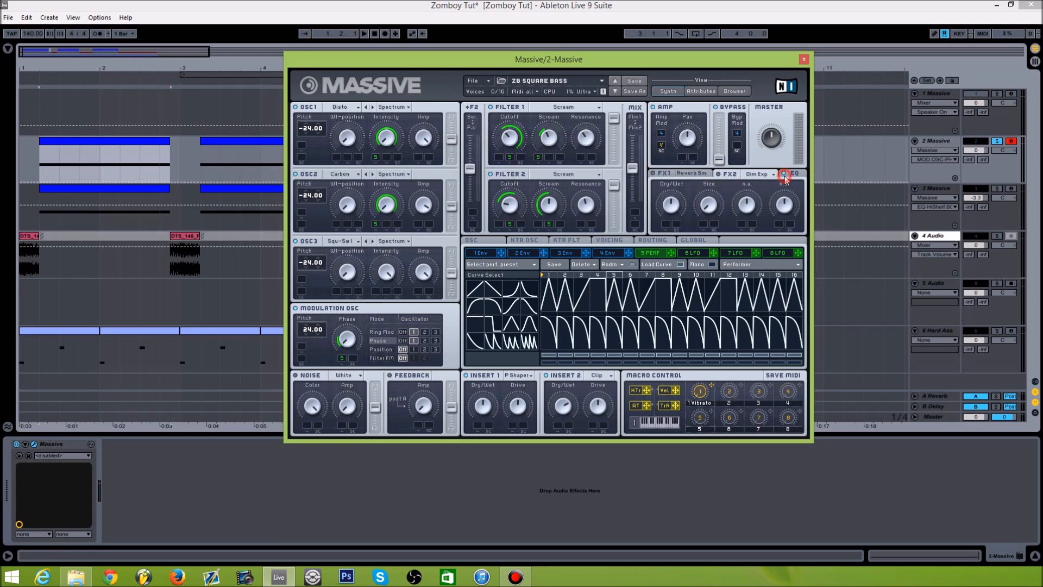
left_click(466, 374)
left_click(546, 375)
left_click(509, 107)
left_click(492, 173)
Examine the Dry/Wet and Drive settings of Insert 1 and the modulated Cutoff of Filter 1.
left_click(484, 63)
left_click(483, 406)
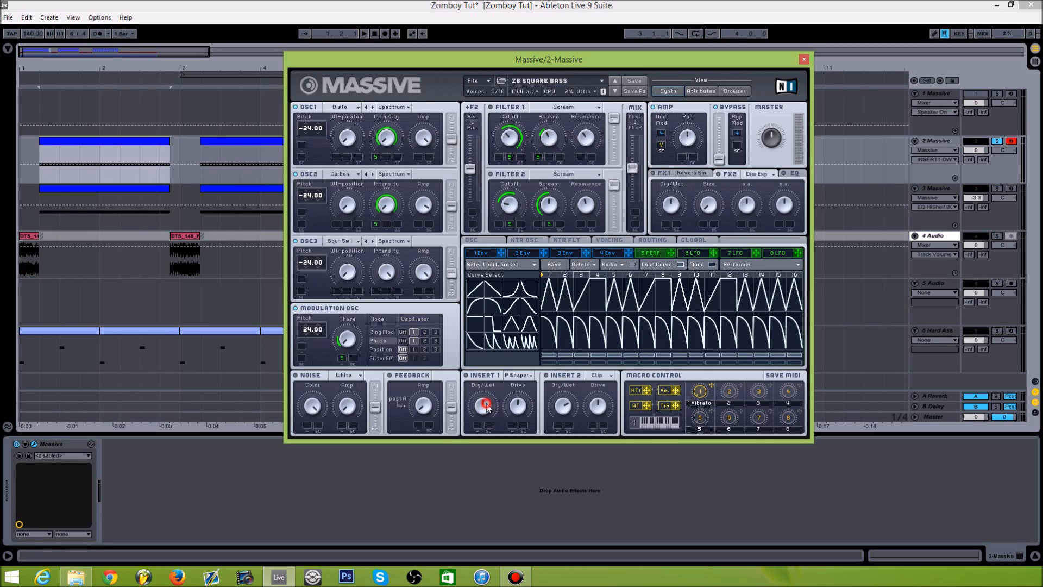
left_click(518, 407)
left_click(478, 376)
left_click(505, 134)
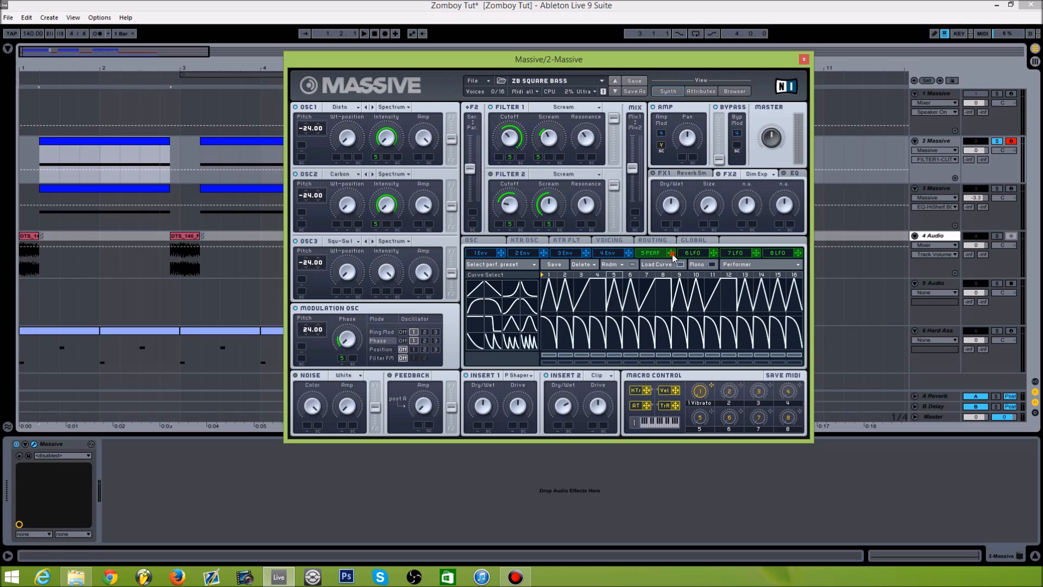
left_click_drag(538, 158, 538, 159)
Try lowering the serial/parallel filter fader, undo it, and check the filter Mix fader.
left_click_drag(470, 168, 471, 200)
key("ctrl+z")
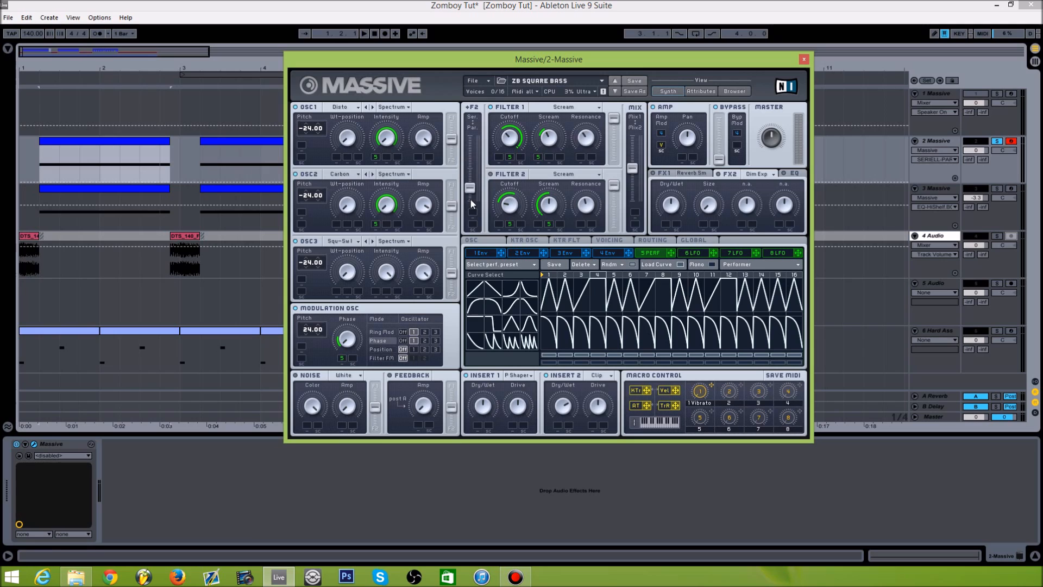
left_click(631, 168)
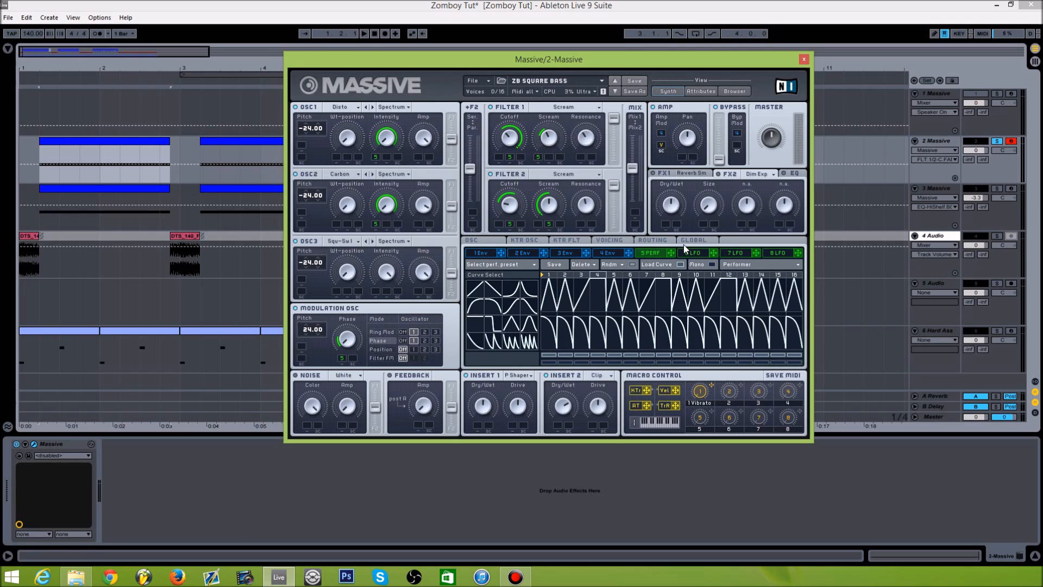
Assign the 5 Perf modulator to Filter 2's Cutoff, and check its Scream setting and both filters' output levels.
left_click_drag(672, 253, 510, 226)
left_click(552, 202)
left_click(615, 193)
left_click(615, 120)
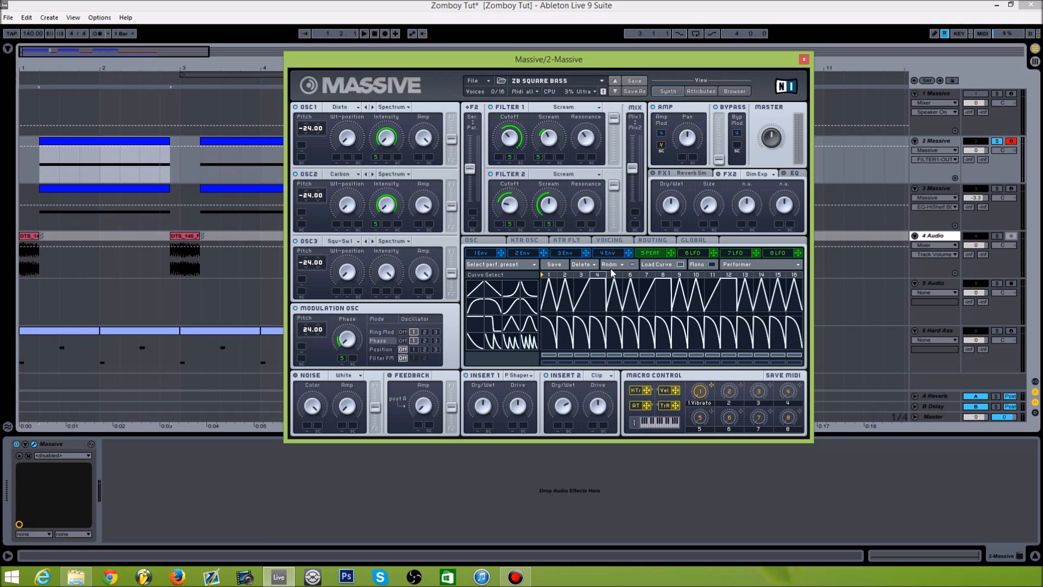
Examine the FX1 effect choices, keeping the small reverb, and check its Dry/Wet setting.
left_click(688, 172)
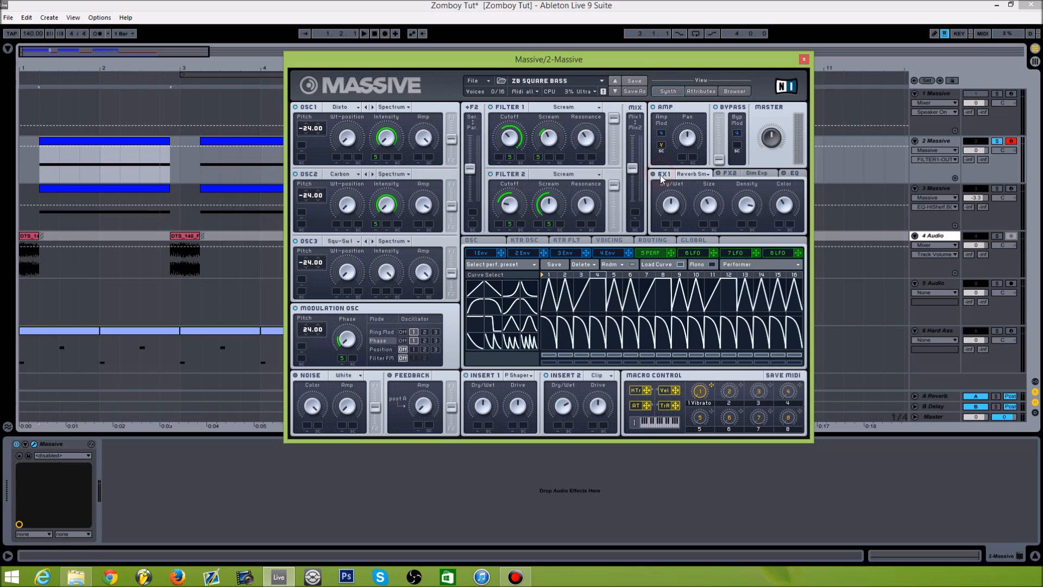
left_click(700, 173)
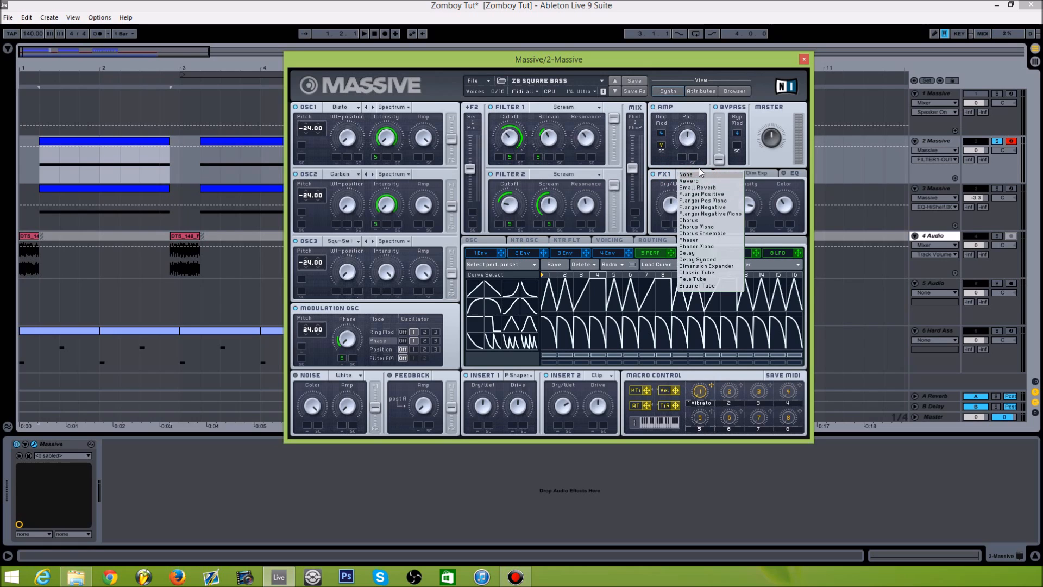
left_click(661, 163)
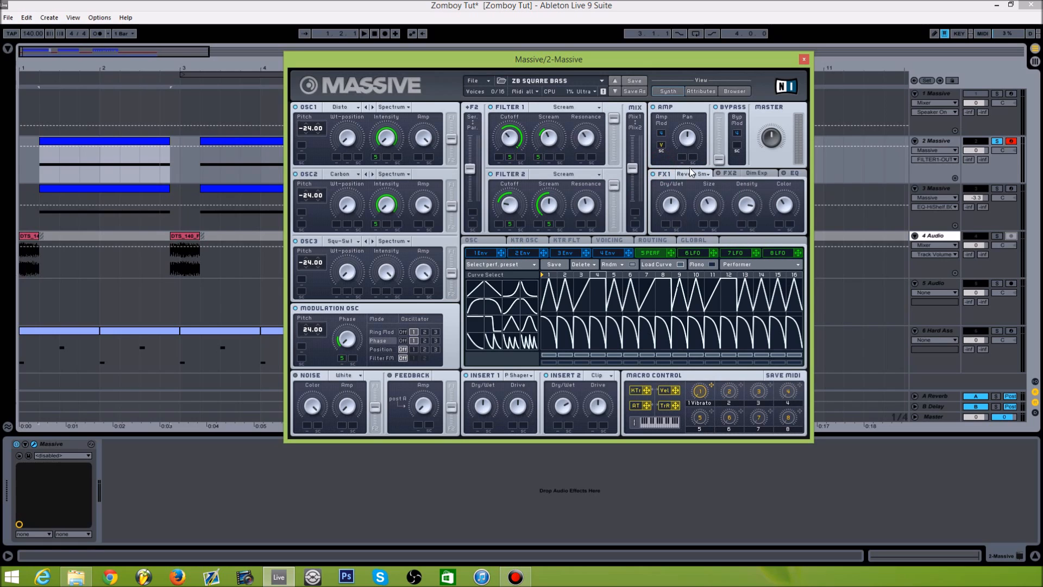
left_click(672, 213)
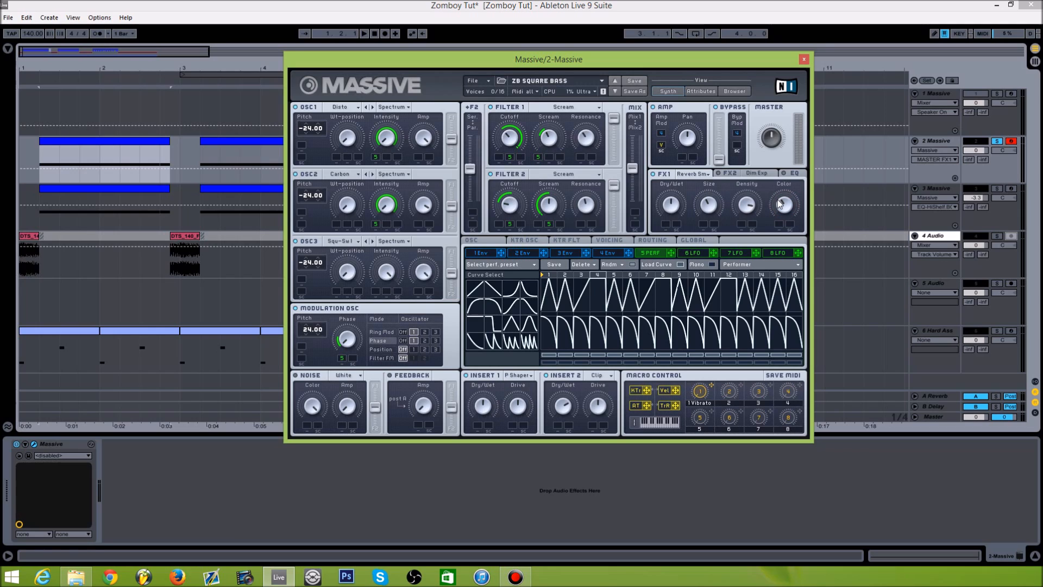
Check the FX2 Dimension Expander settings and switch on the EQ.
left_click(741, 176)
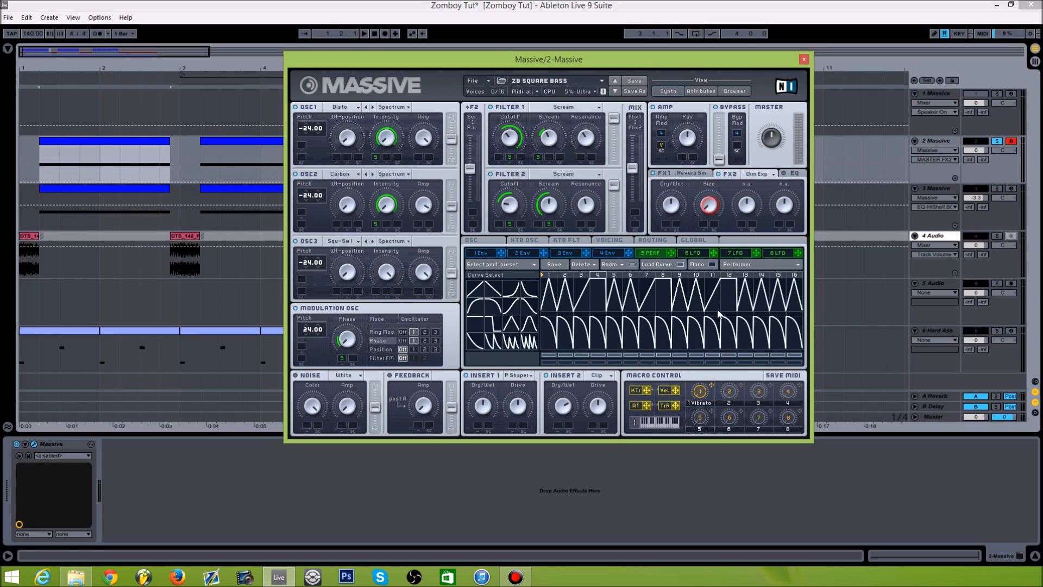
left_click(794, 174)
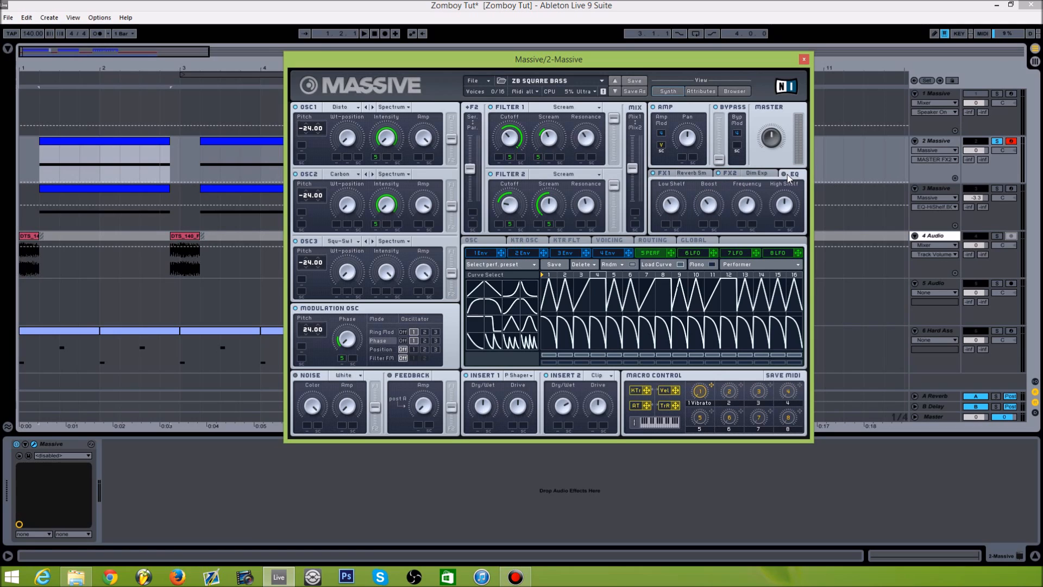
left_click(786, 174)
left_click(792, 176)
Play a test note and assign the Vel modulator to the Amp section's modulation slot.
left_click(736, 64)
key("a")
left_click_drag(676, 390, 660, 144)
Examine the patch's unison Pan Position in the voicing settings and the signal routing of its oscillators, inserts and effects.
left_click(614, 240)
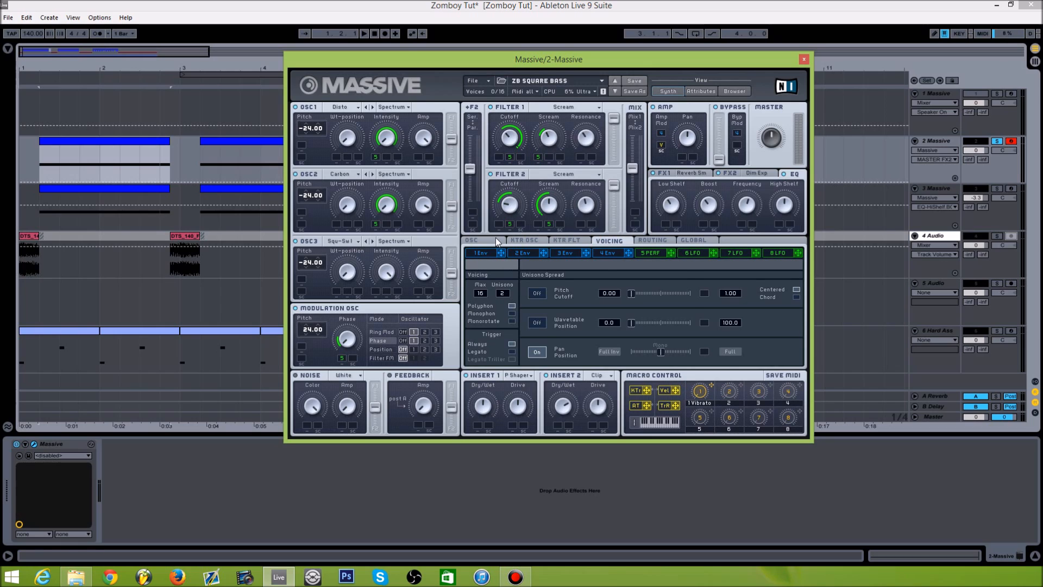
left_click(518, 239)
left_click(610, 241)
left_click(662, 352)
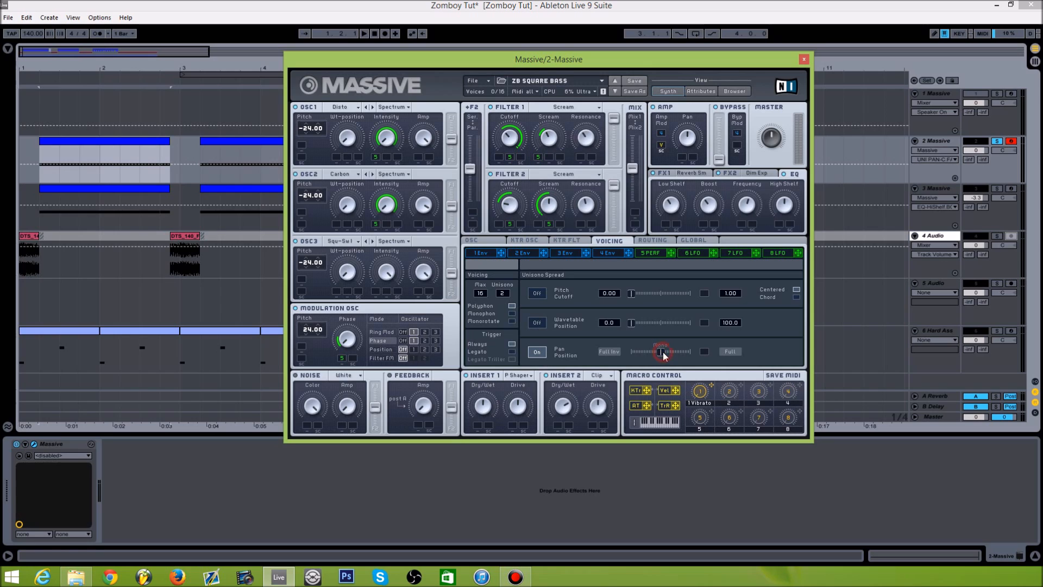
left_click(646, 242)
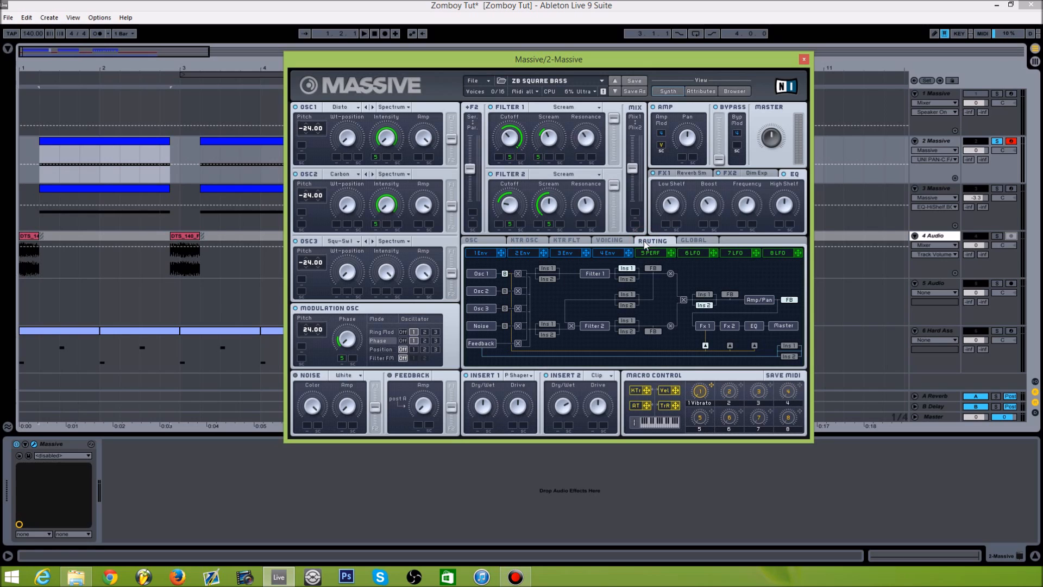
left_click(625, 241)
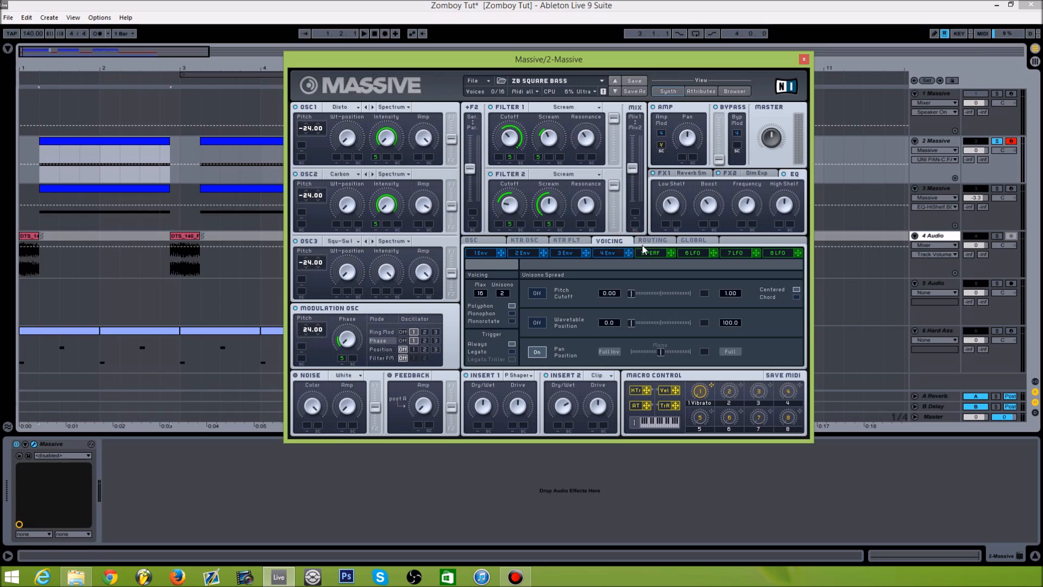
left_click(646, 242)
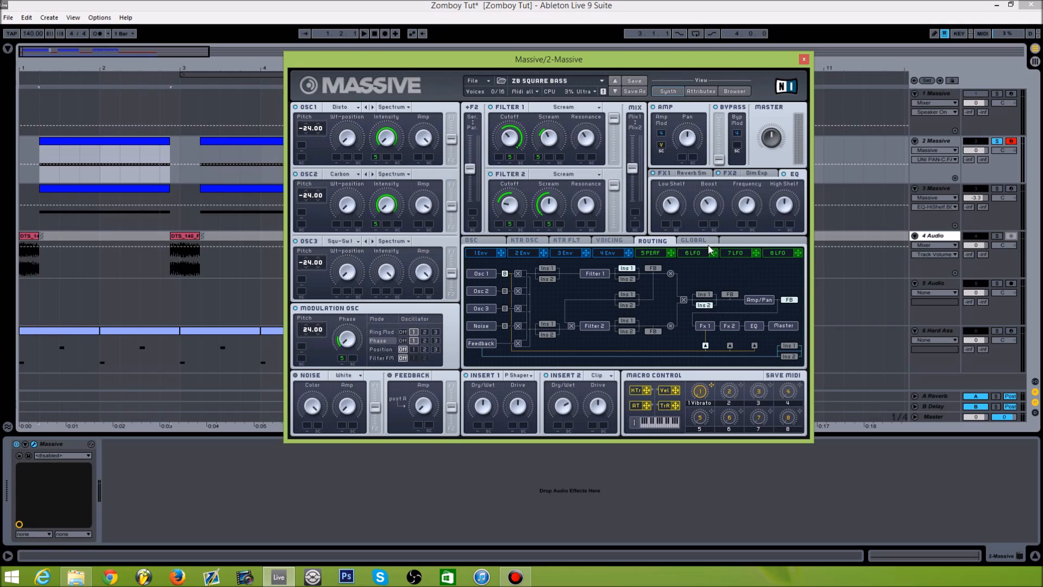
Place preset curves on steps 3, 4 and 5 of the 5 Perf performer's upper lane and close the synth window.
left_click(653, 252)
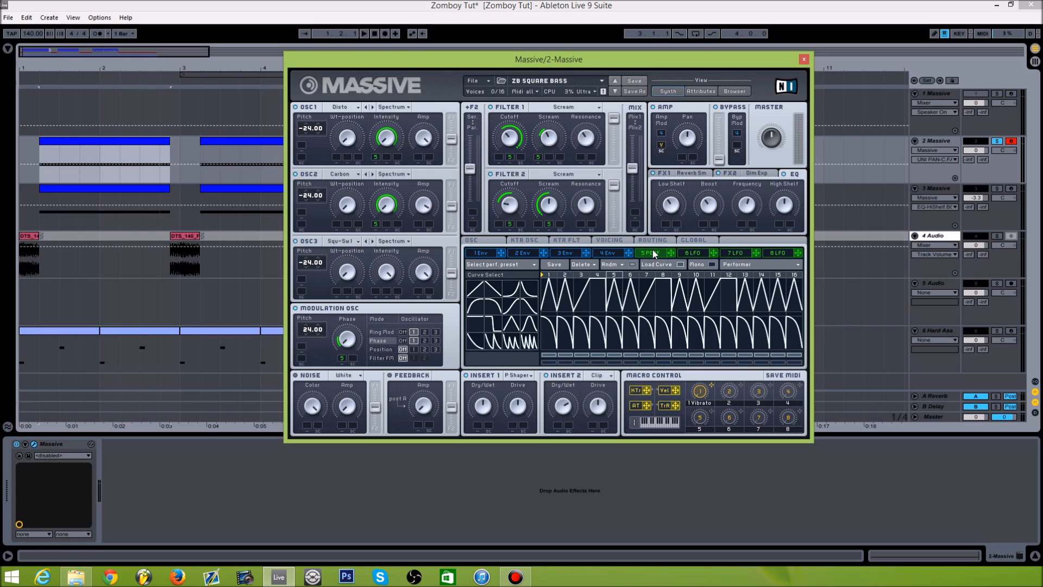
left_click(509, 325)
left_click(476, 289)
left_click(586, 284)
left_click(476, 323)
left_click(600, 285)
left_click(511, 325)
left_click(621, 295)
mouse_move(714, 268)
left_mouse_down()
mouse_move(724, 279)
mouse_move(724, 265)
mouse_move(754, 252)
mouse_move(777, 263)
mouse_move(786, 244)
left_mouse_up()
key("a")
left_click(804, 59)
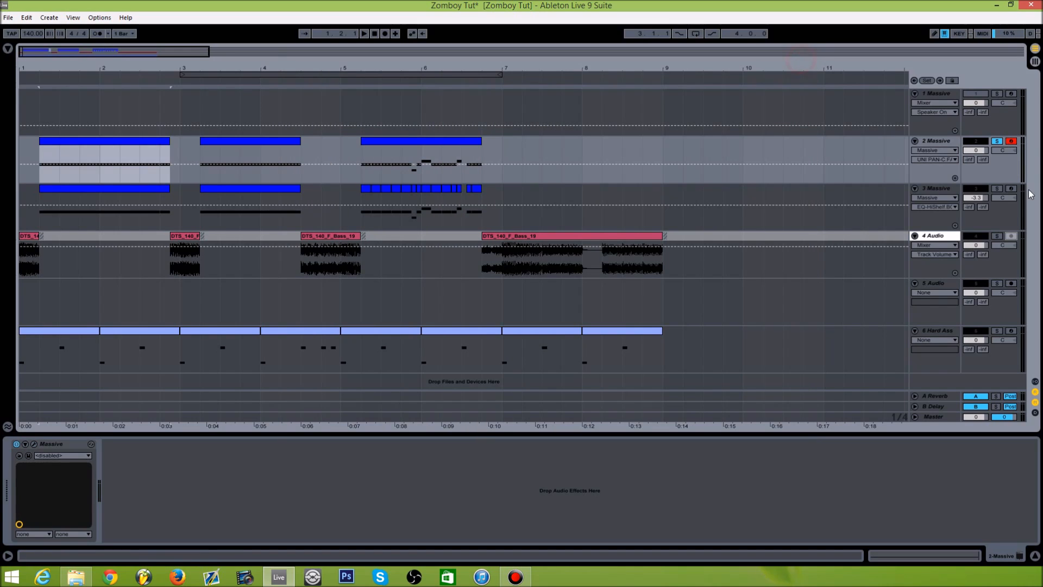
Solo and record-arm the 3 Massive track, and show the synth controls of its ZOMBOY HIGH SCREECH patch.
left_click(998, 189)
left_click(1012, 189)
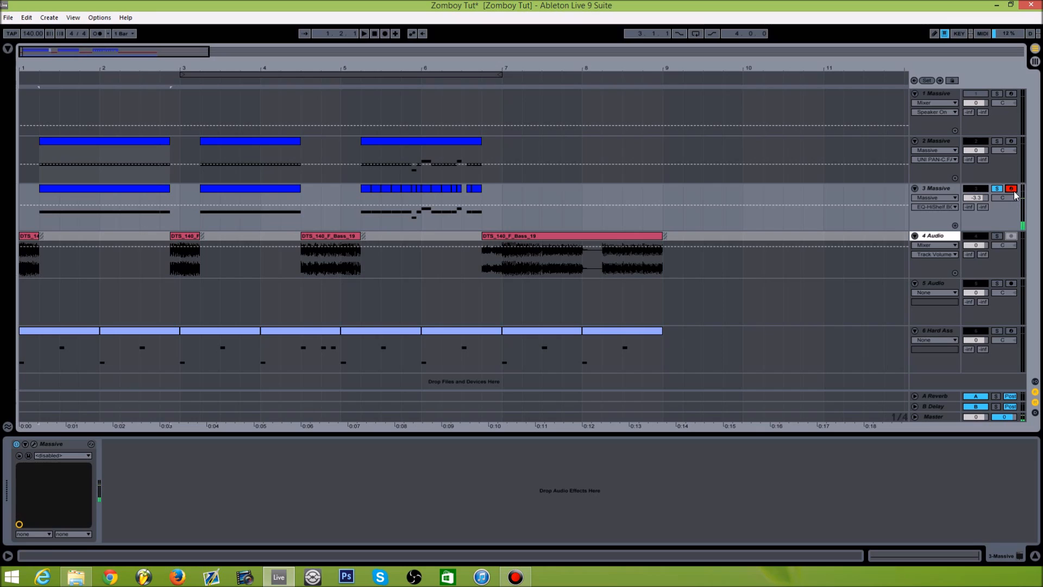
left_click(936, 197)
double_click(935, 191)
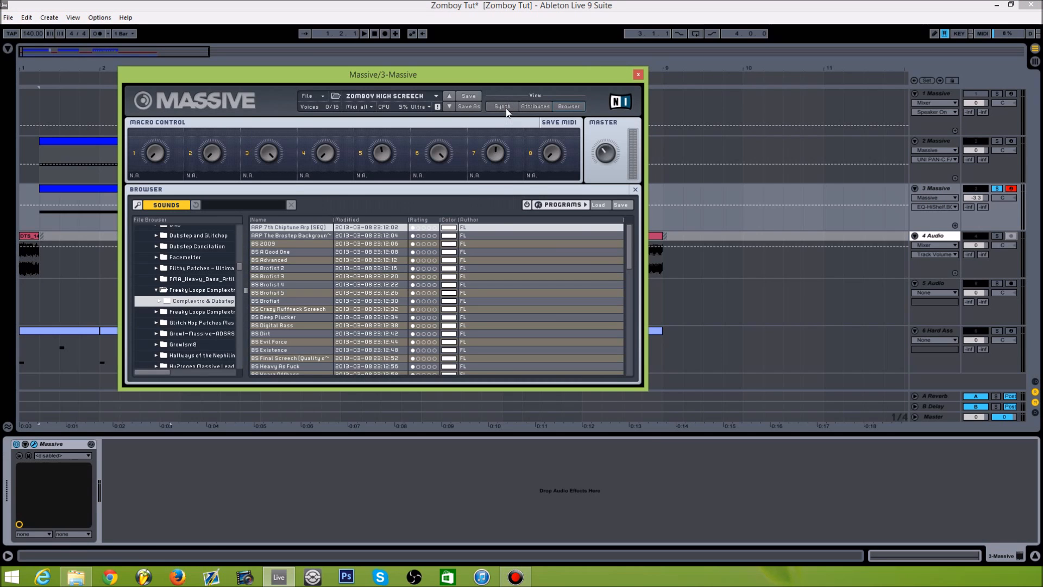
left_click(504, 107)
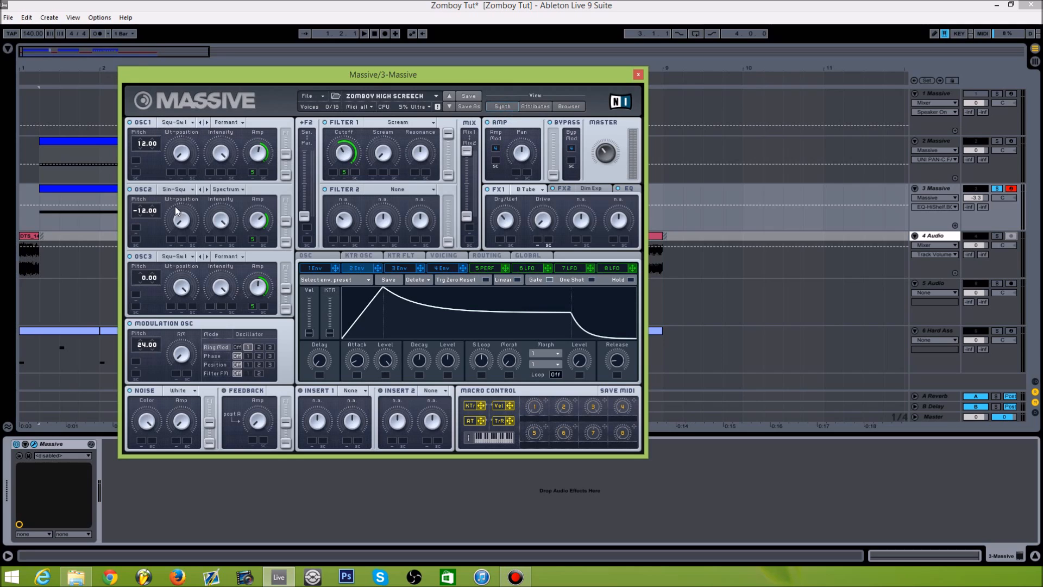
Examine OSC1's wavetable choices, keeping Square-Saw I, and check its Wt-position.
left_click(180, 123)
left_click(182, 117)
left_click(180, 123)
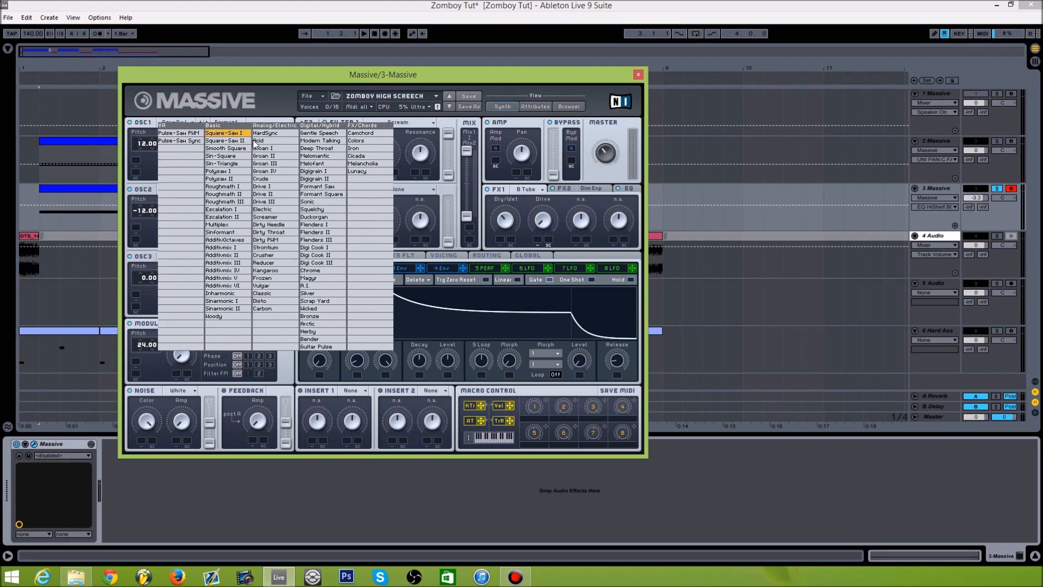
left_click(235, 86)
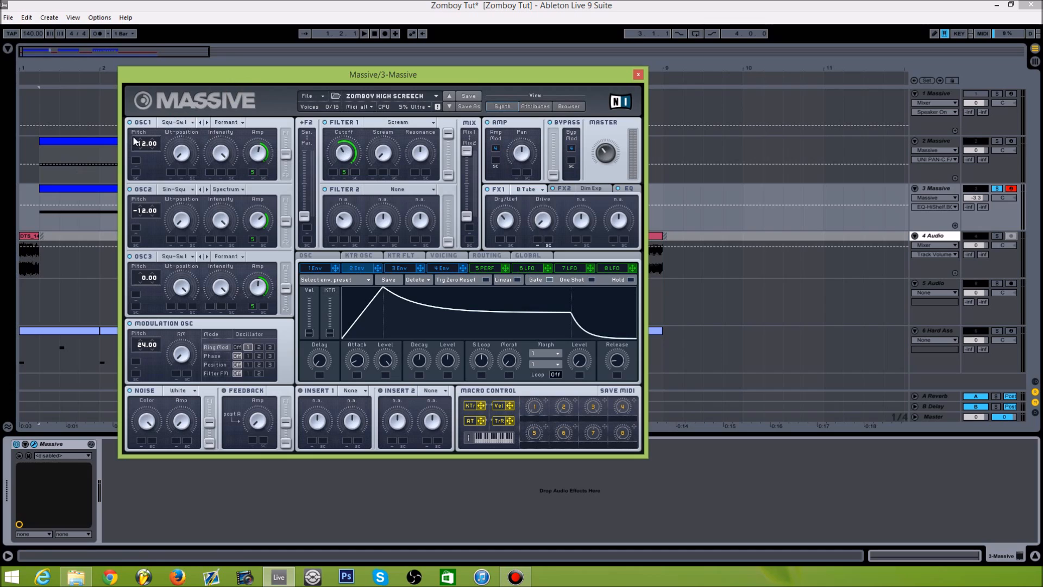
left_click_drag(183, 154, 198, 233)
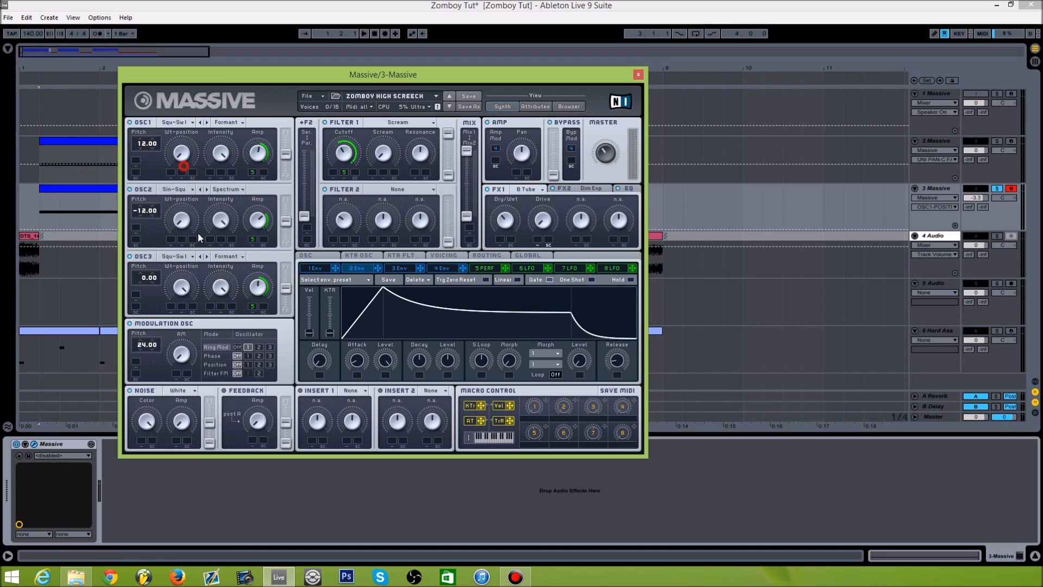
Check OSC1's Intensity and assign the 5 Perf modulator to its Amp.
left_click(218, 138)
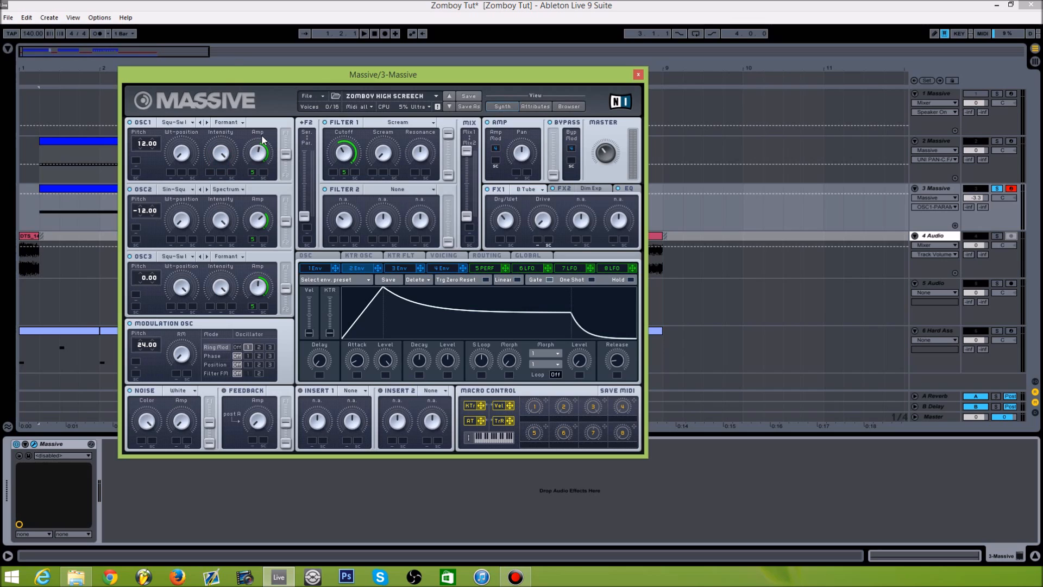
left_click(487, 271)
left_click_drag(505, 268, 256, 172)
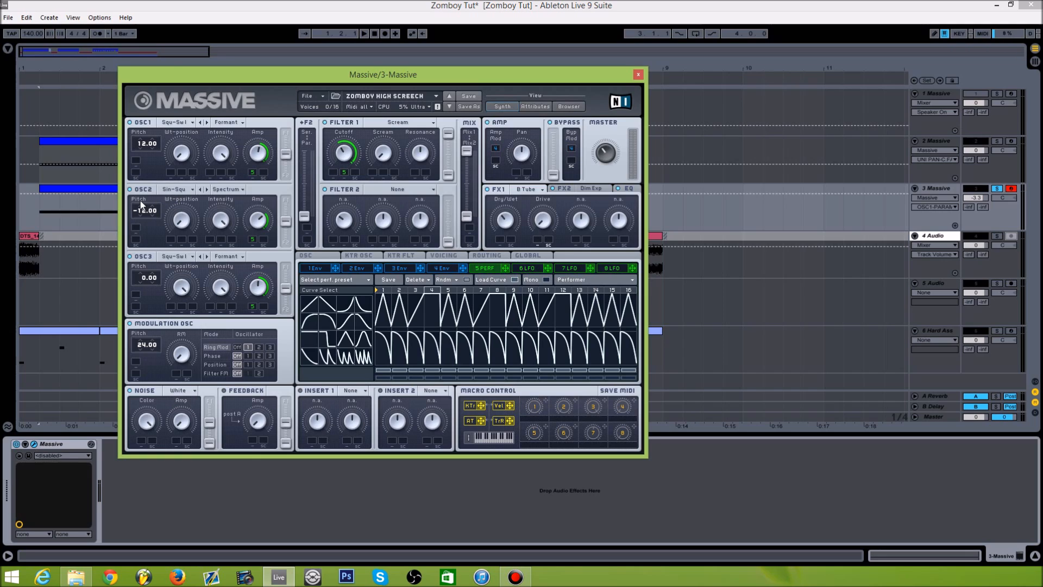
Examine OSC2's wavetable choices, keeping Sin-Square, and check its Wt-position, Intensity and filter routing fader.
left_click(180, 191)
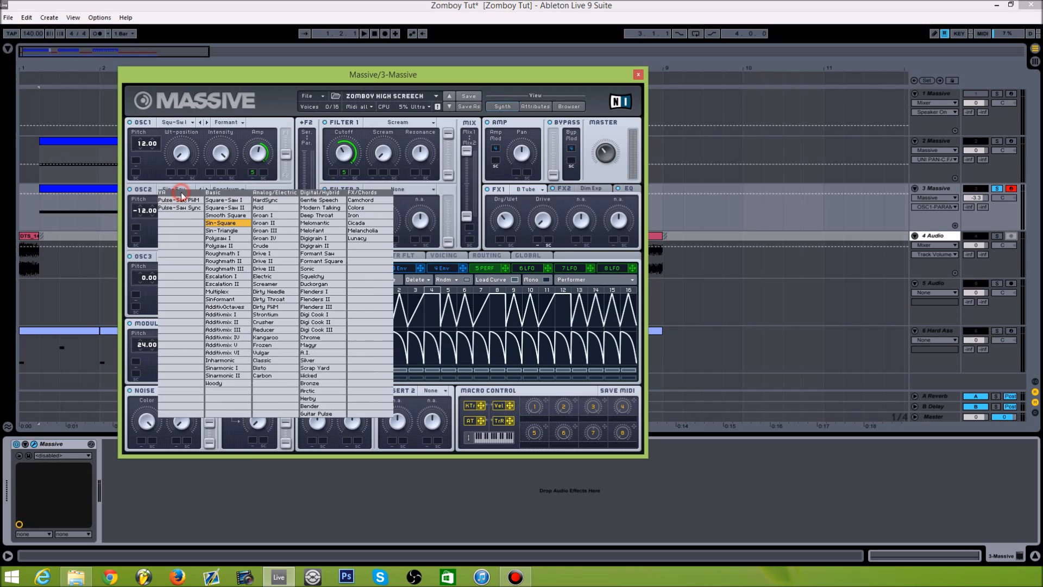
left_click(217, 224)
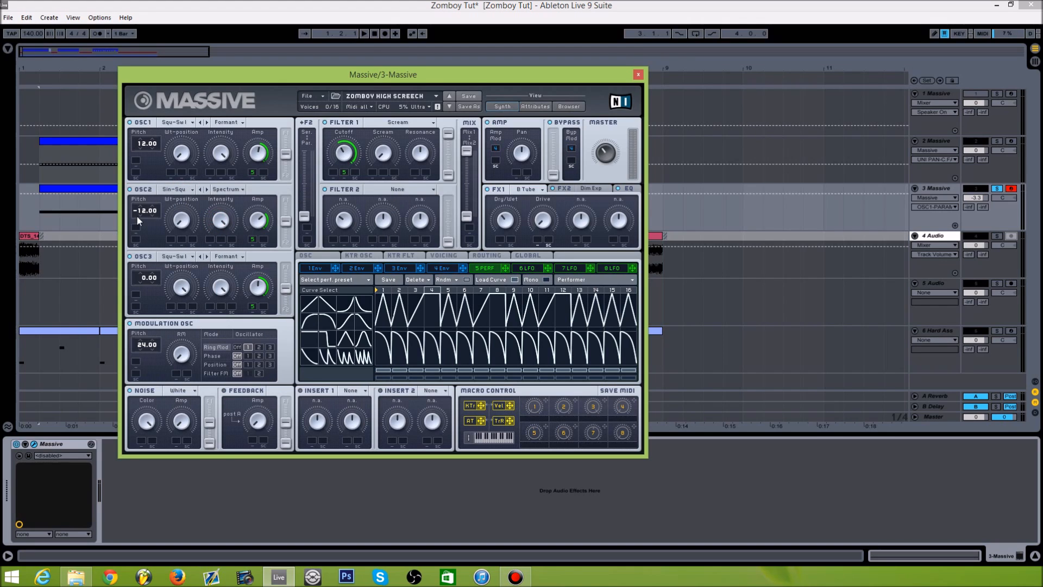
left_click(190, 224)
left_click(220, 222)
left_click(285, 221)
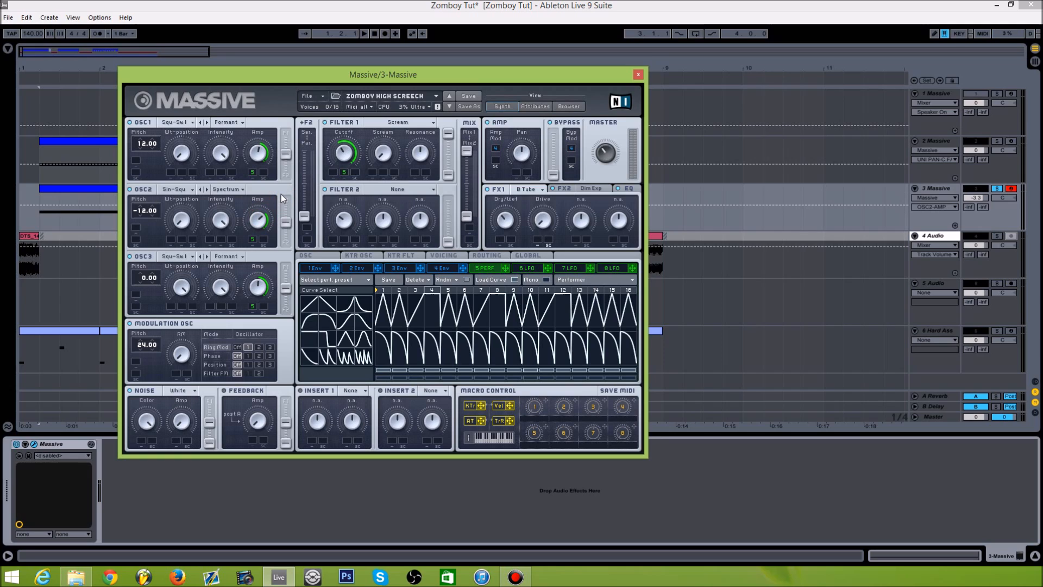
left_click(282, 194)
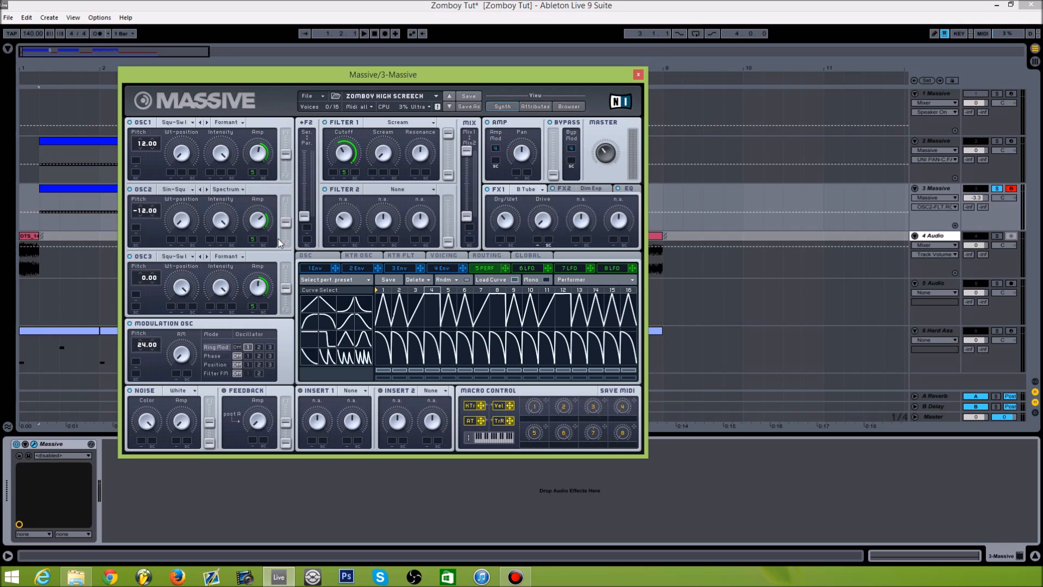
Examine OSC3's Square-Saw I wavetable, Wt-position, Intensity and Formant mode, and the modulation oscillator's Ring Mod setting.
left_click(168, 253)
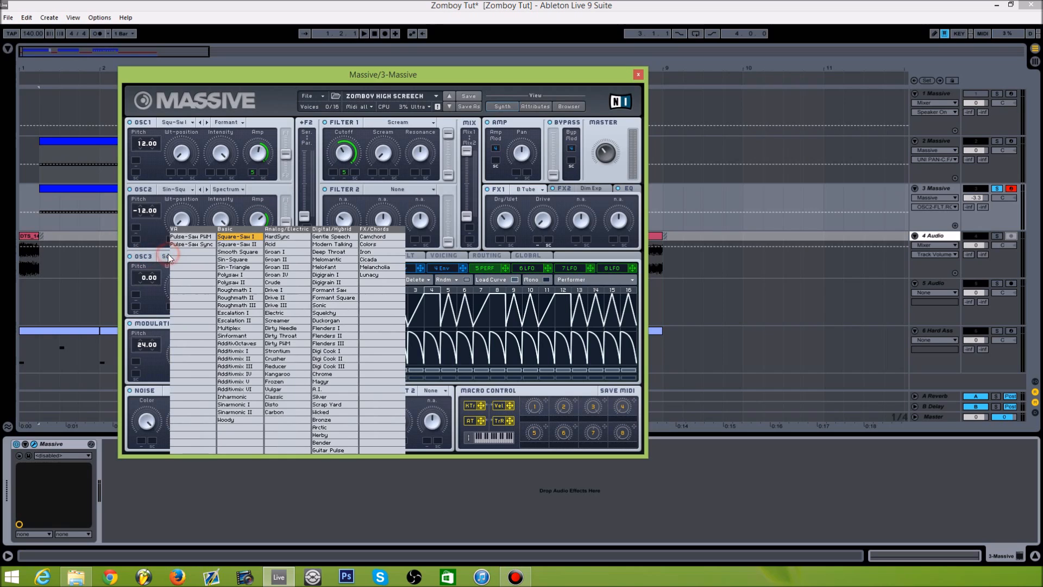
left_click(246, 241)
mouse_move(182, 286)
left_mouse_down()
mouse_move(182, 225)
mouse_move(195, 294)
left_mouse_up()
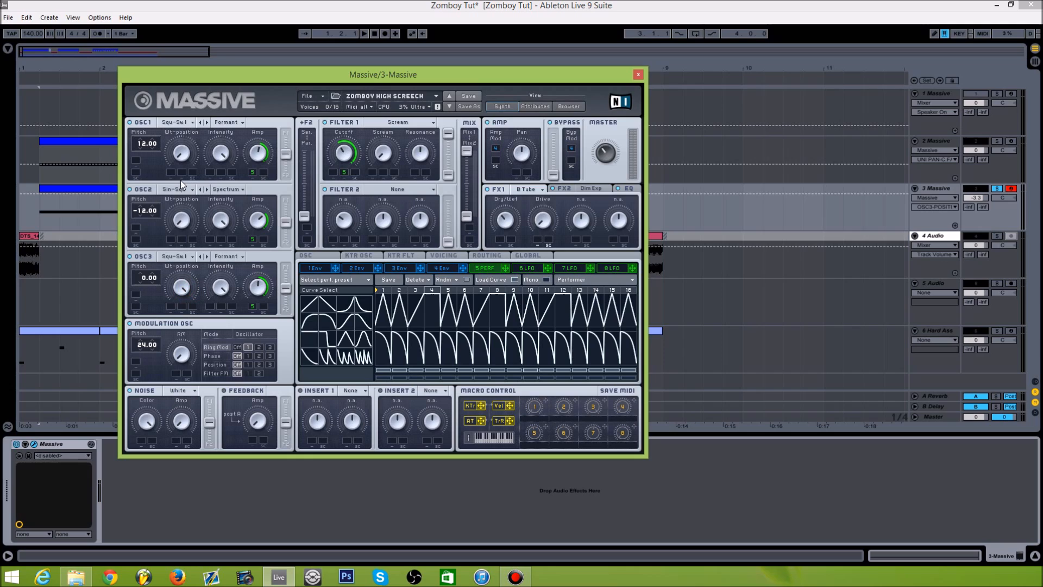
left_click(223, 295)
left_click(239, 259)
left_click(218, 351)
left_click(180, 348)
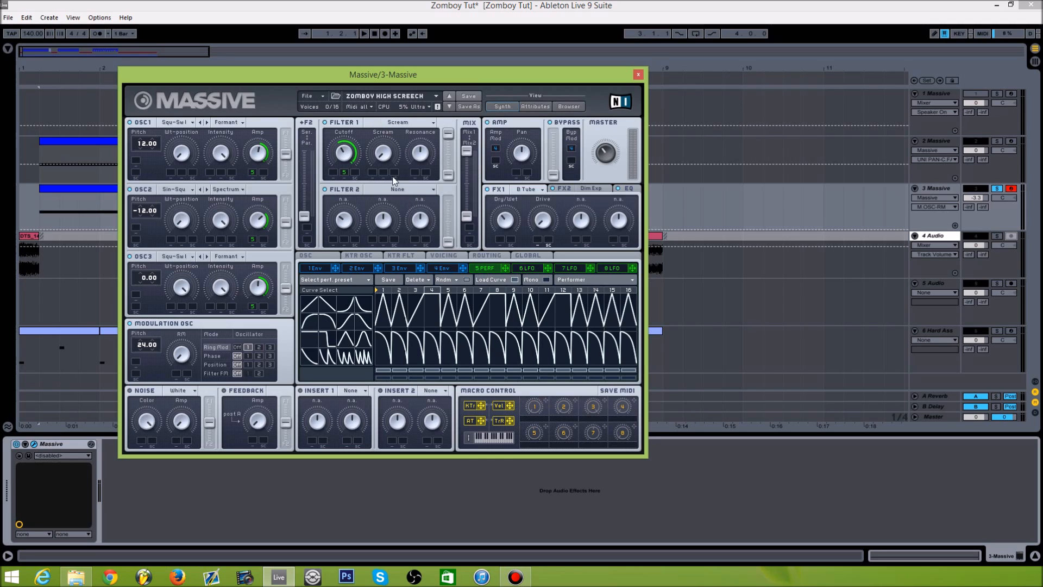
Check the filter Mix fader, Filter 1's Scream and output level, and the serial/parallel fader.
left_click_drag(465, 214, 467, 187)
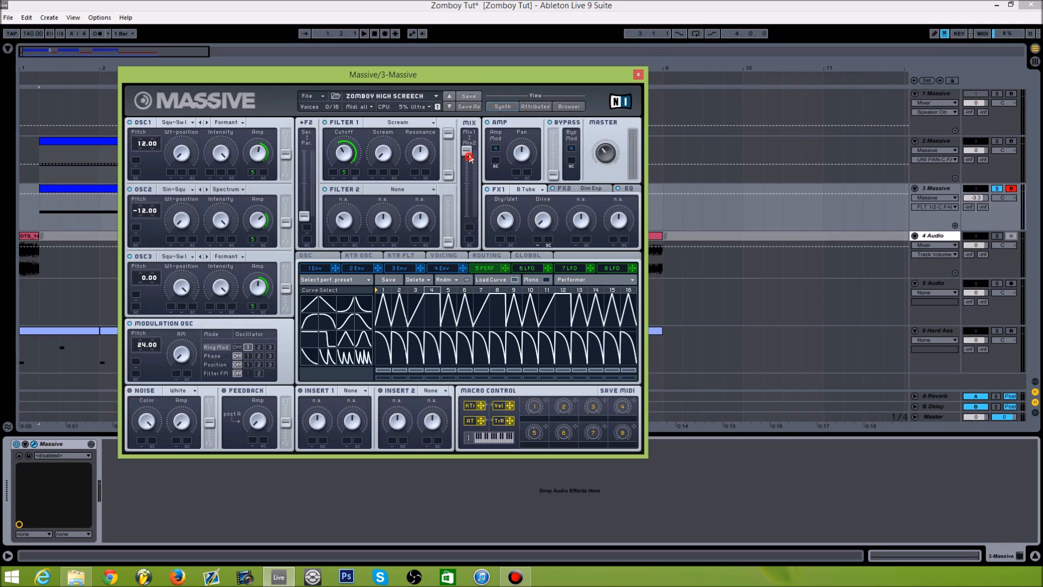
left_click(449, 175)
left_click(386, 163)
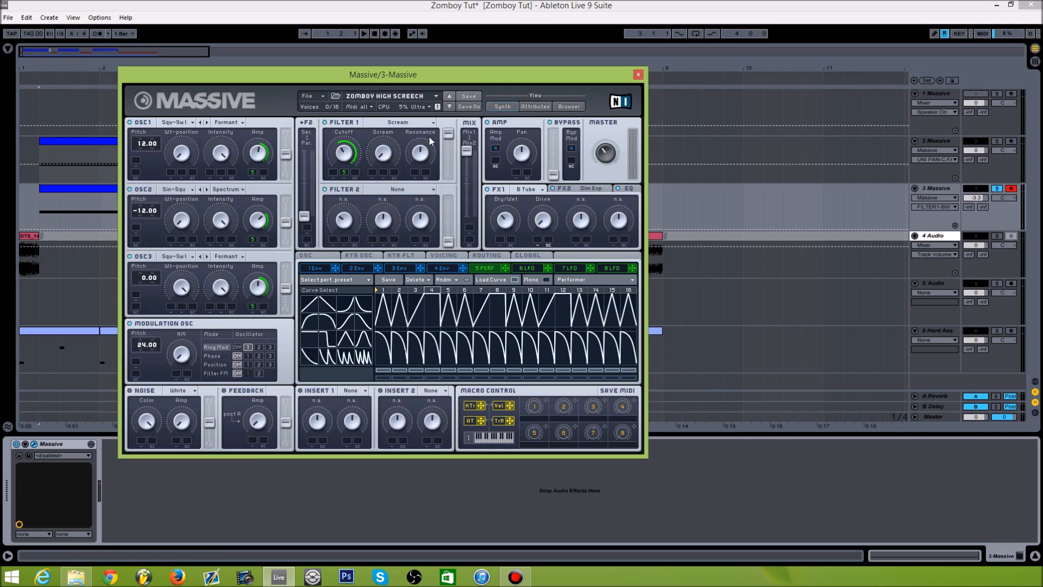
left_click(471, 149)
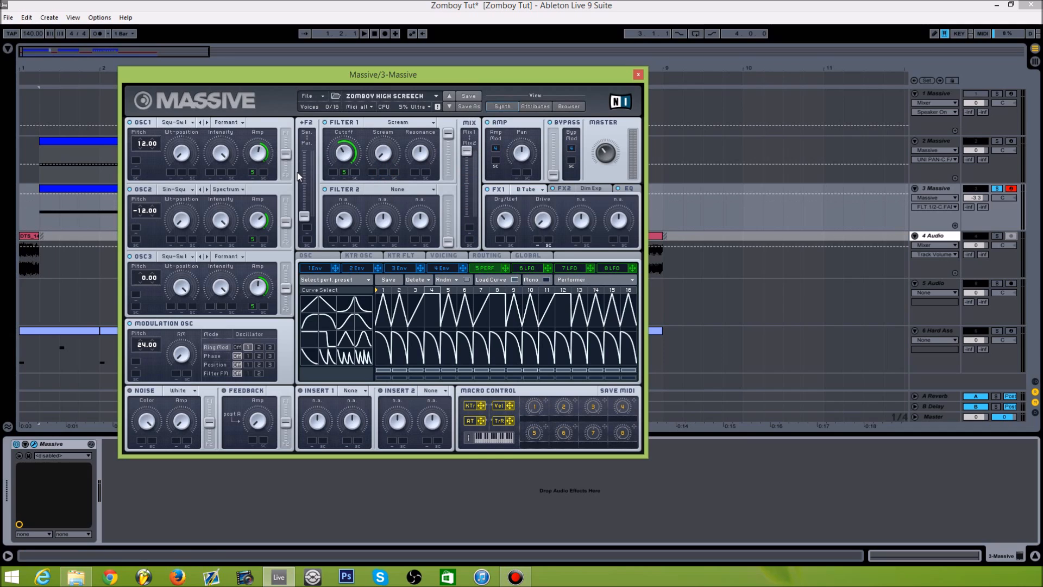
left_click_drag(303, 216, 309, 157)
left_click_drag(309, 258, 309, 256)
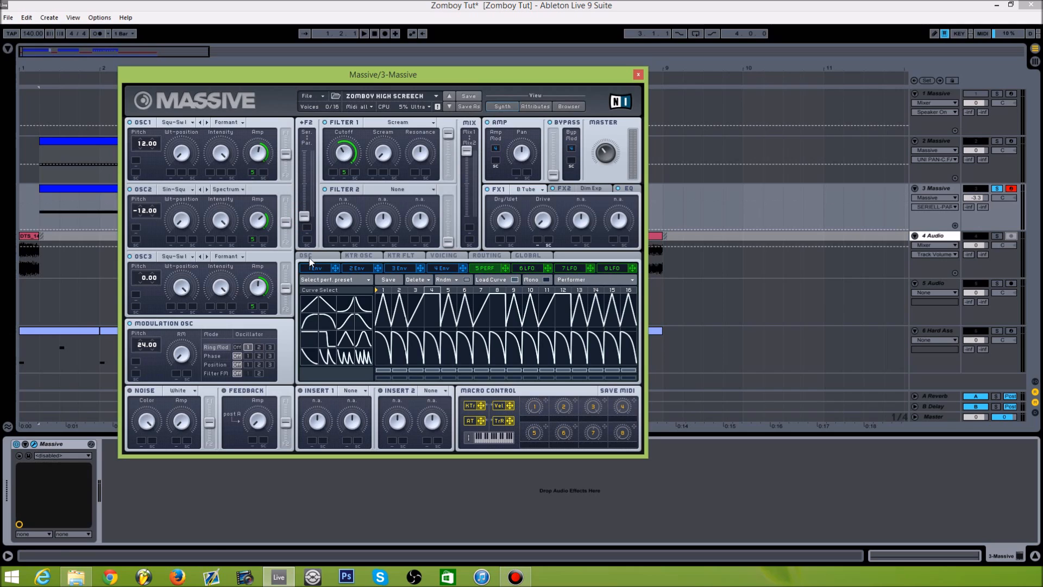
Examine the FX1 effect choices, keeping Brauner Tube, and check its Drive, the FX2 Dimension Expander and the EQ.
left_click(534, 191)
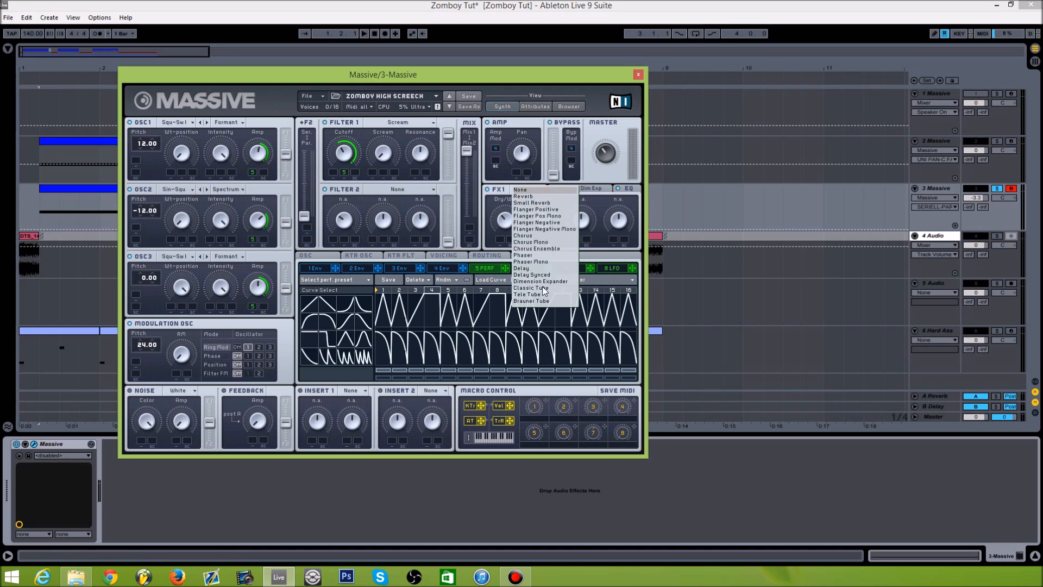
left_click(527, 301)
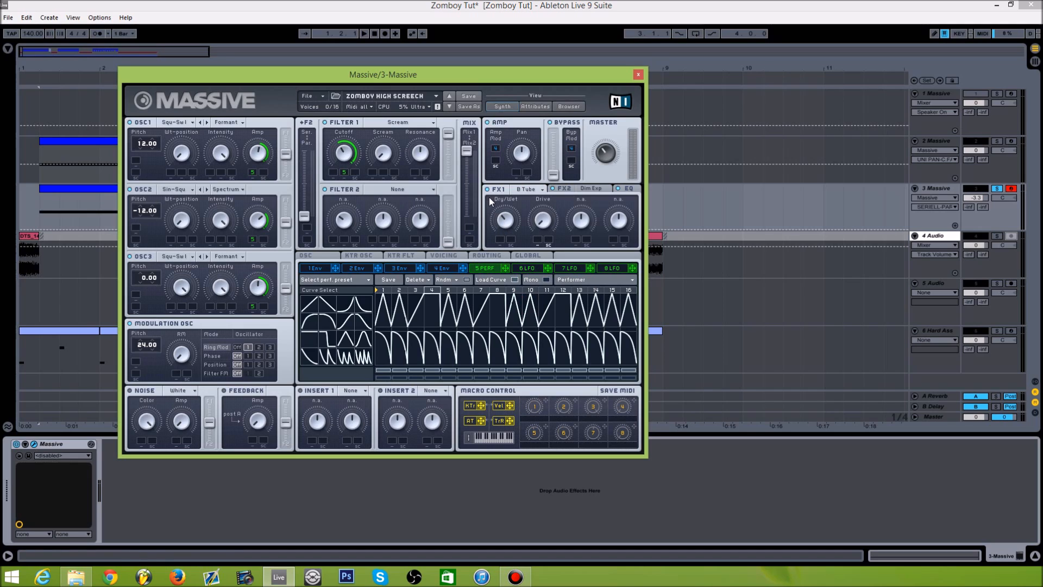
left_click_drag(546, 219, 547, 281)
left_click(599, 189)
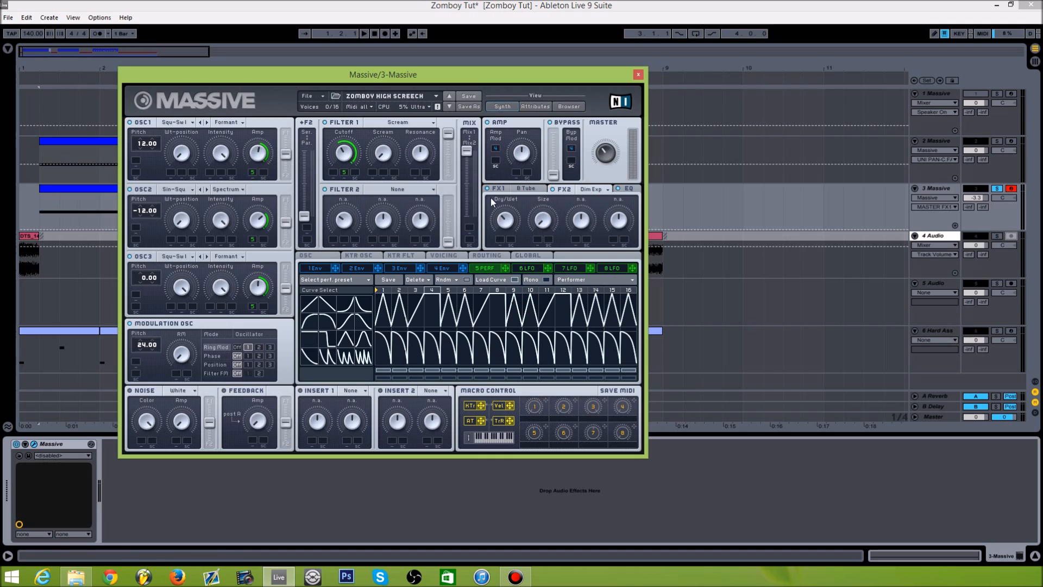
left_click(625, 189)
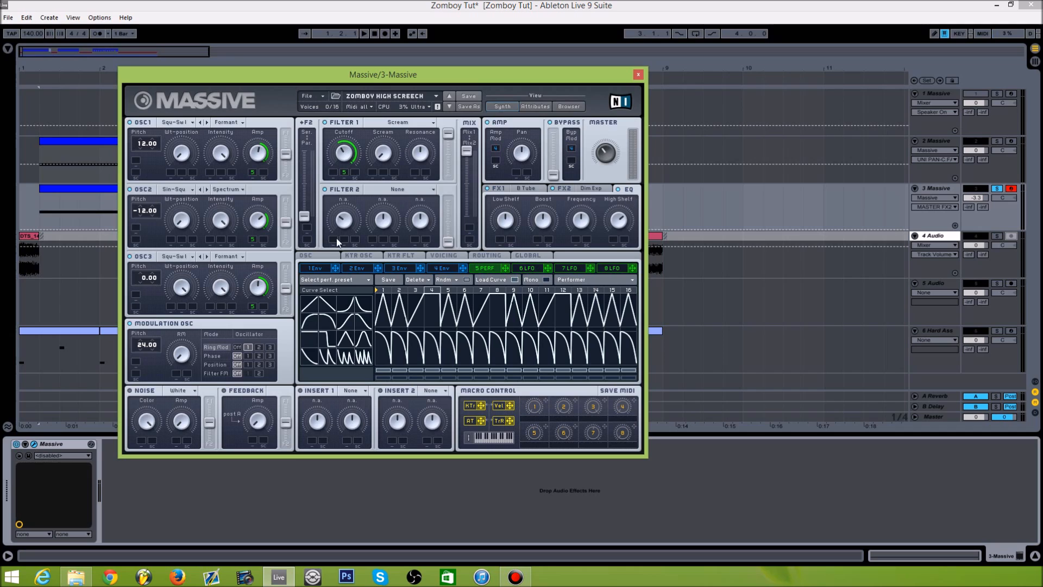
Load preset curves onto steps 1 to 10 of the 5 Perf performer's upper lane and adjust the heights of several steps.
left_click(345, 341)
left_click(384, 307)
left_click(425, 310)
left_click_drag(429, 308, 428, 278)
left_click_drag(449, 316, 451, 250)
left_click(310, 306)
left_click(487, 305)
left_click(315, 335)
left_click(494, 307)
left_click(530, 302)
mouse_move(531, 299)
left_mouse_down()
mouse_move(531, 279)
mouse_move(550, 270)
mouse_move(560, 300)
mouse_move(559, 273)
left_mouse_up()
Leave the performer's curve loading, raise its Amp Mod fader to the maximum and play test notes.
left_click(489, 279)
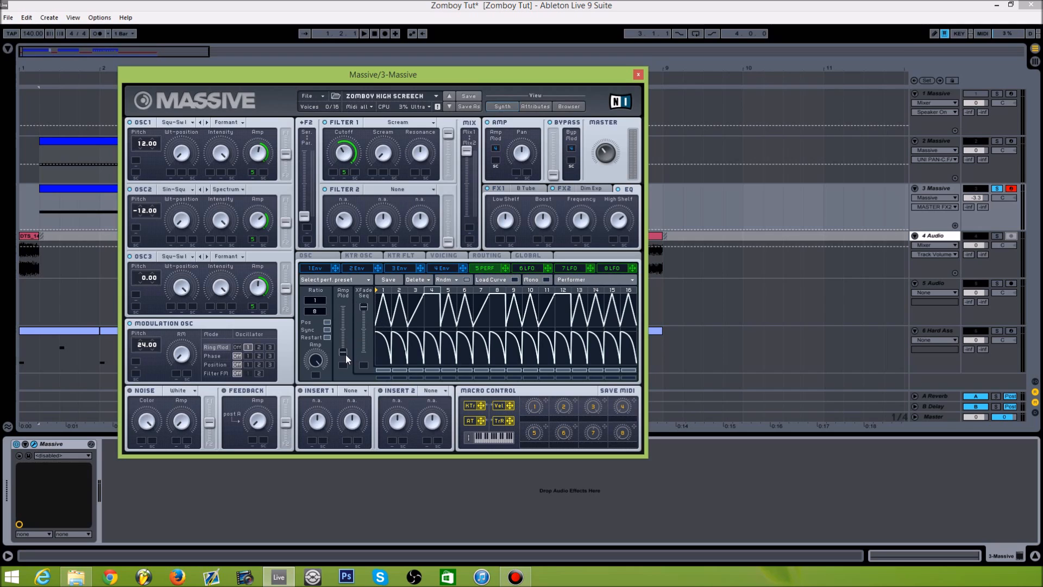
left_click_drag(345, 353, 341, 305)
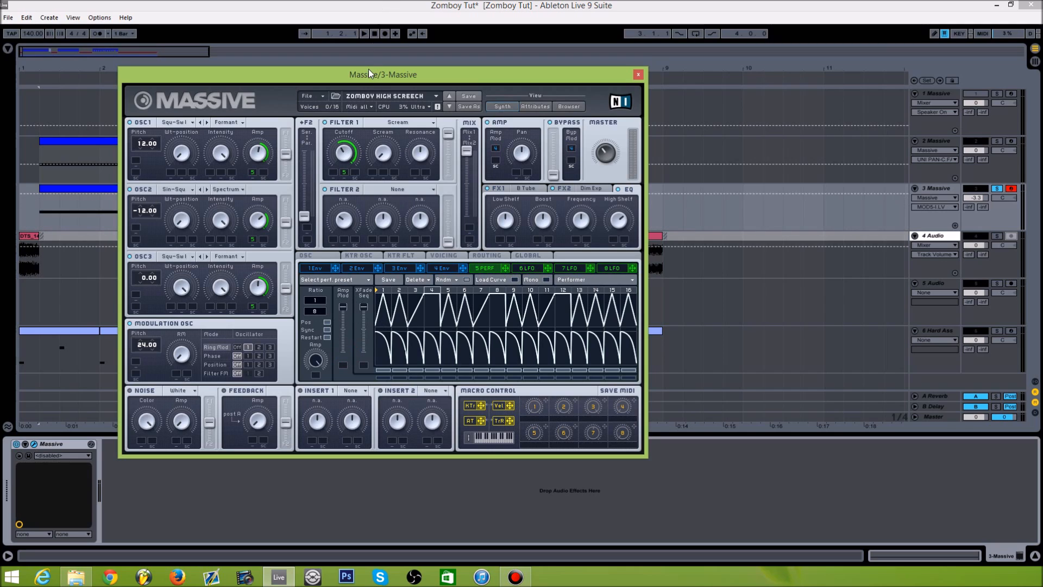
key("a")
key("z")
key("a")
Assign the Vel modulator to the high screech patch's Amp modulation slot and close the synth window.
left_click_drag(509, 405, 499, 239)
left_click_drag(492, 191, 496, 164)
left_click(639, 75)
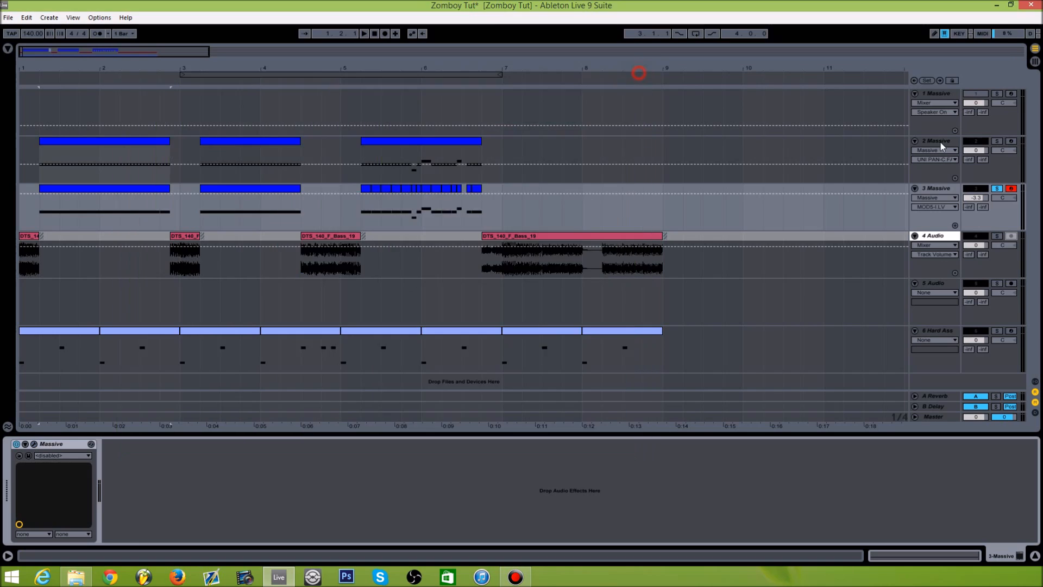
Arm and solo the 2 Massive track, open its square bass patch, leave the performer's curve loading, check the XFade Seq fader and close the synth.
left_click(937, 141)
left_click(1011, 141)
left_click(997, 141)
left_click(34, 444)
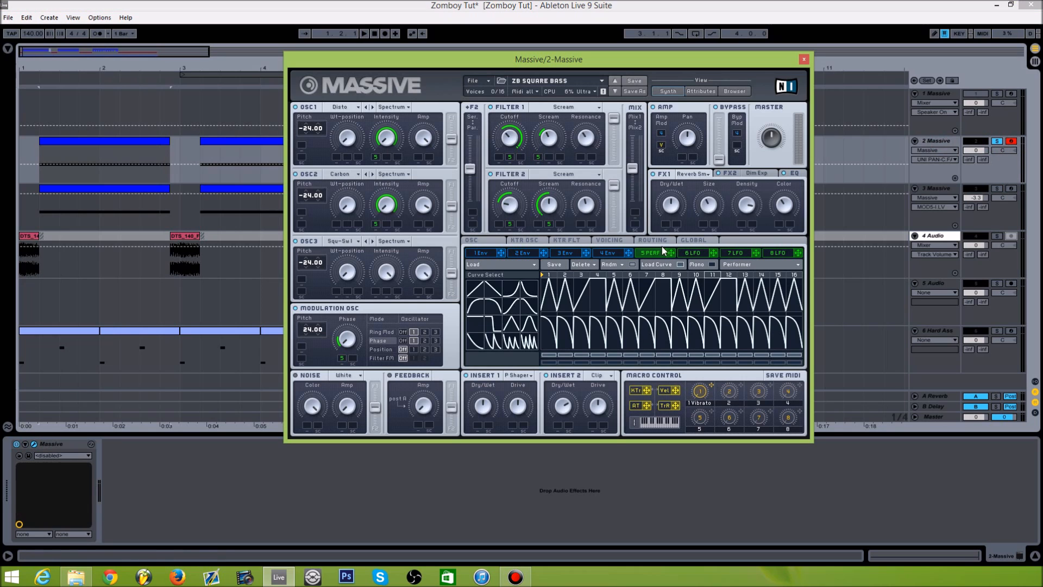
left_click(658, 263)
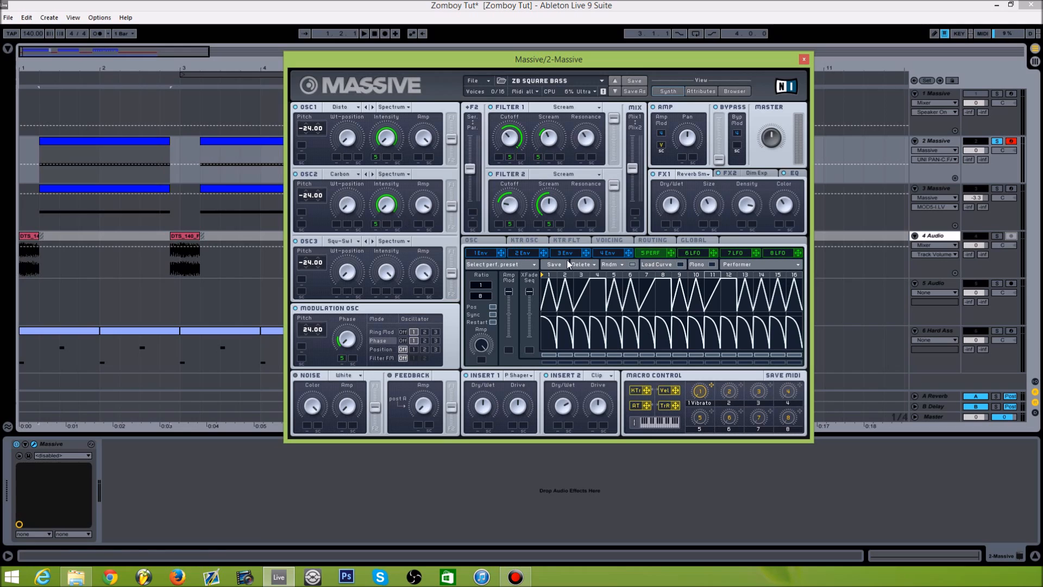
left_click(529, 292)
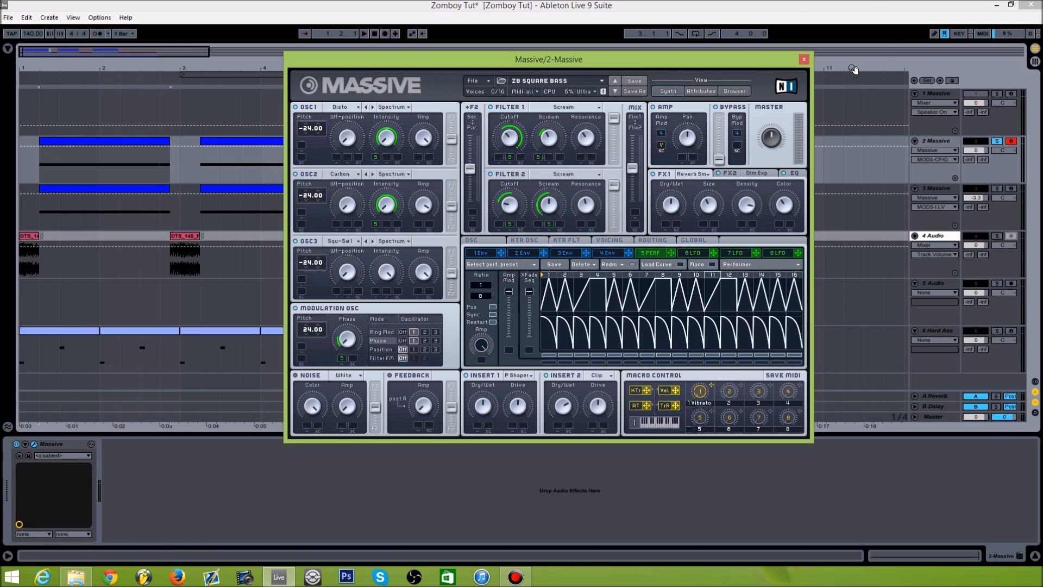
left_click(804, 58)
Arm the 3 Massive track and check the high screech patch's voicing, oscillator and routing settings, including the feedback tap after the EQ.
left_click(943, 193)
left_click(1011, 188)
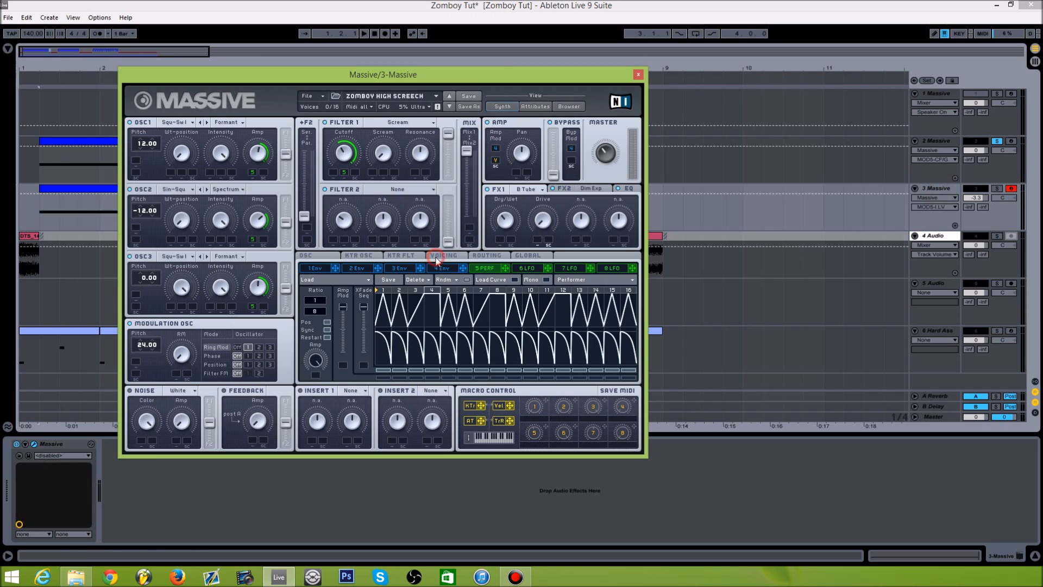
left_click(436, 256)
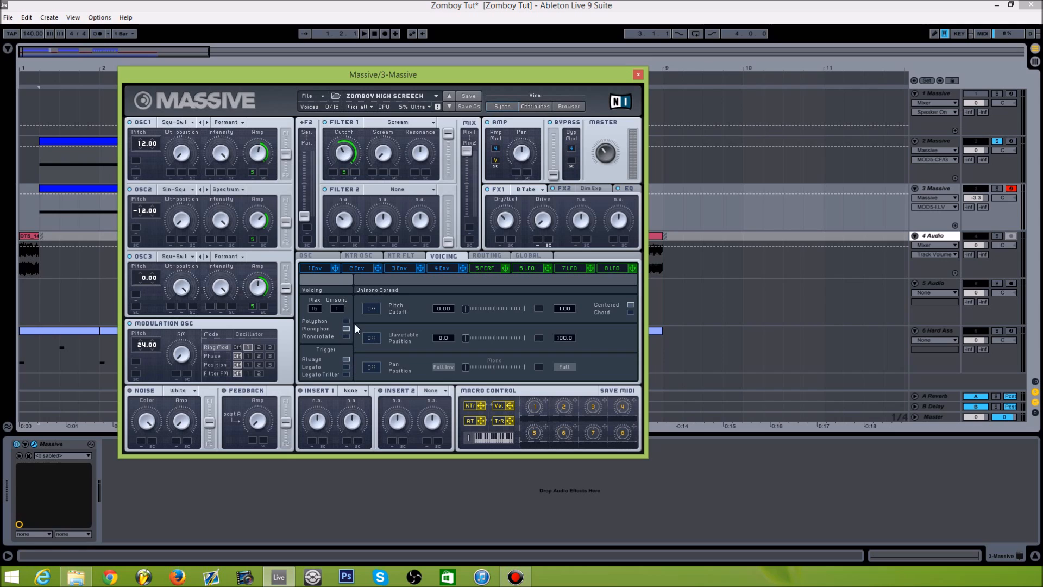
left_click(324, 256)
left_click(353, 255)
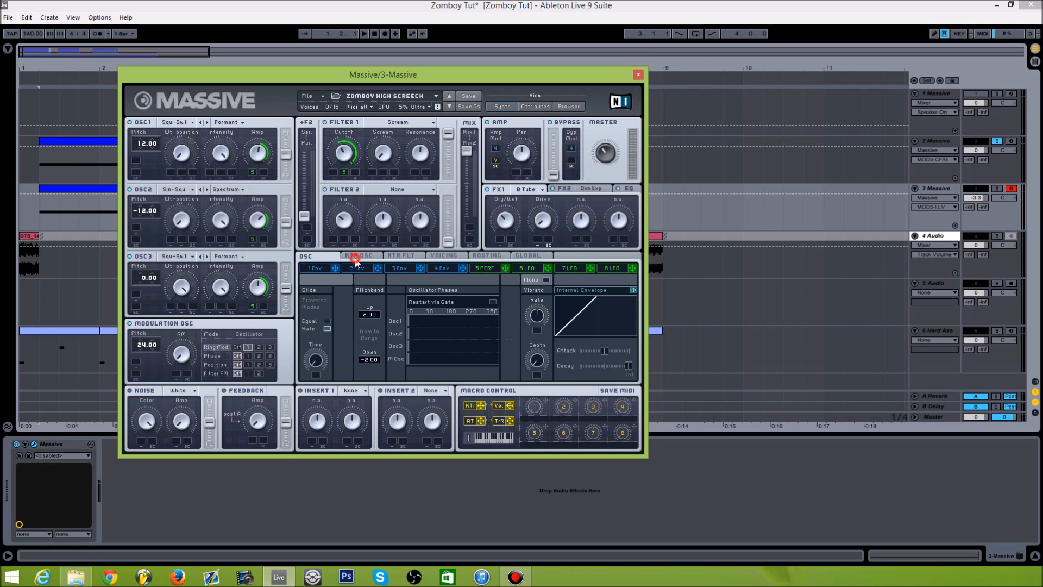
left_click(487, 255)
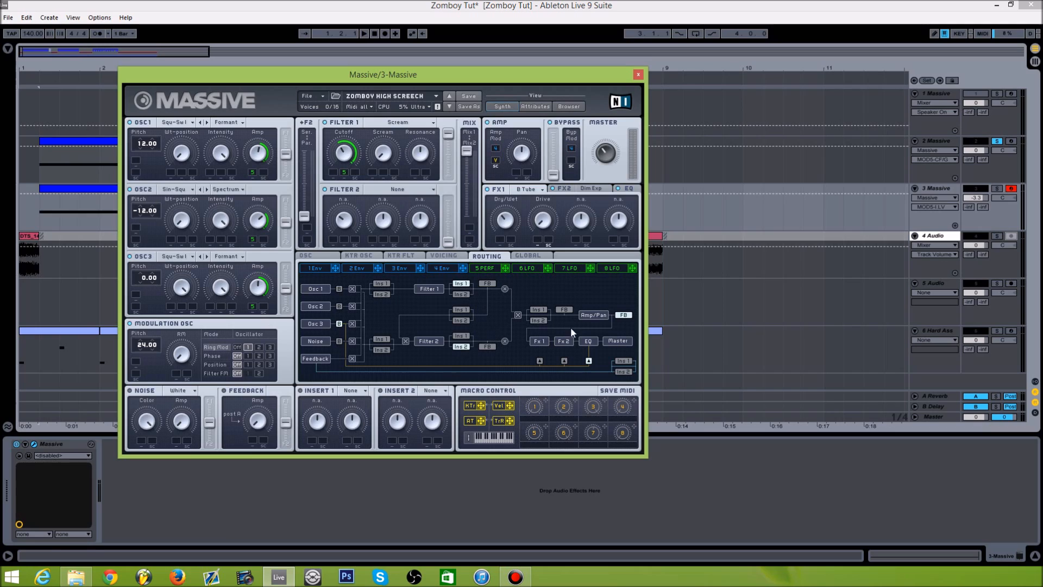
left_click(589, 361)
Check the attack of the 4 Env envelope in the high screech patch and close the synth window.
left_click(443, 269)
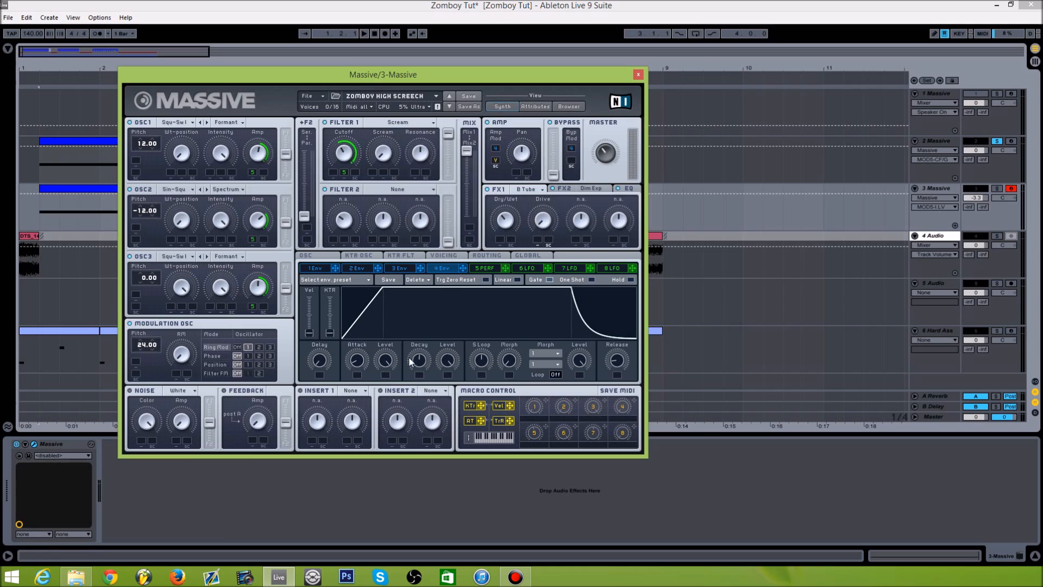
left_click(357, 367)
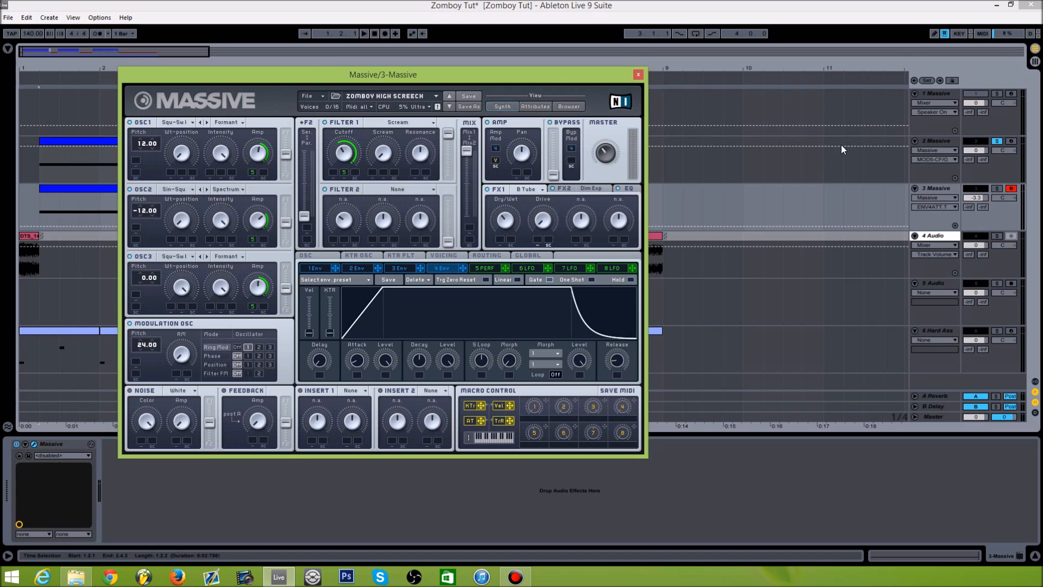
left_click(638, 74)
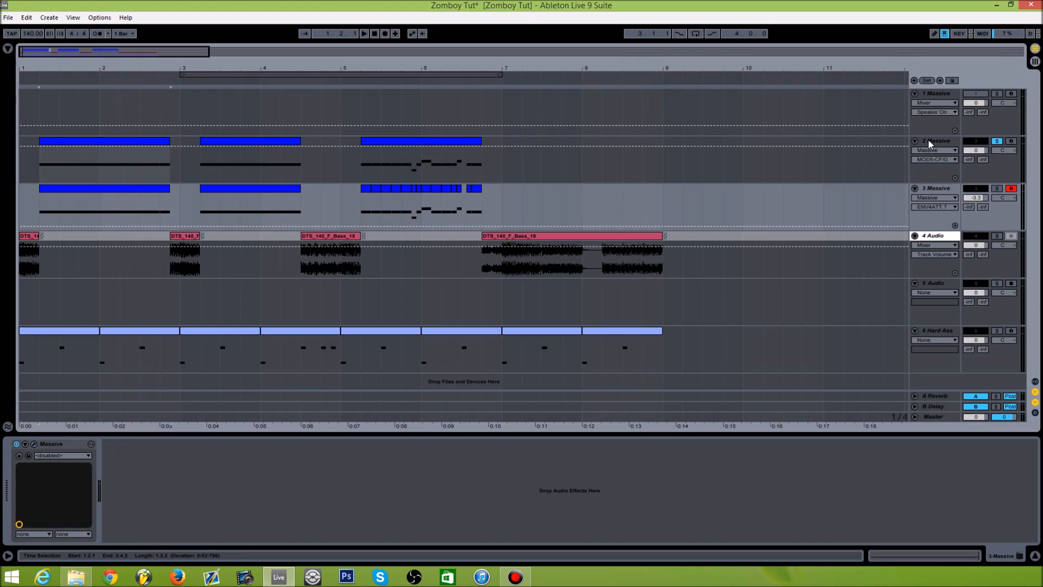
Freeze the 2 Massive and 3 Massive tracks.
right_click(939, 141)
left_click(856, 207)
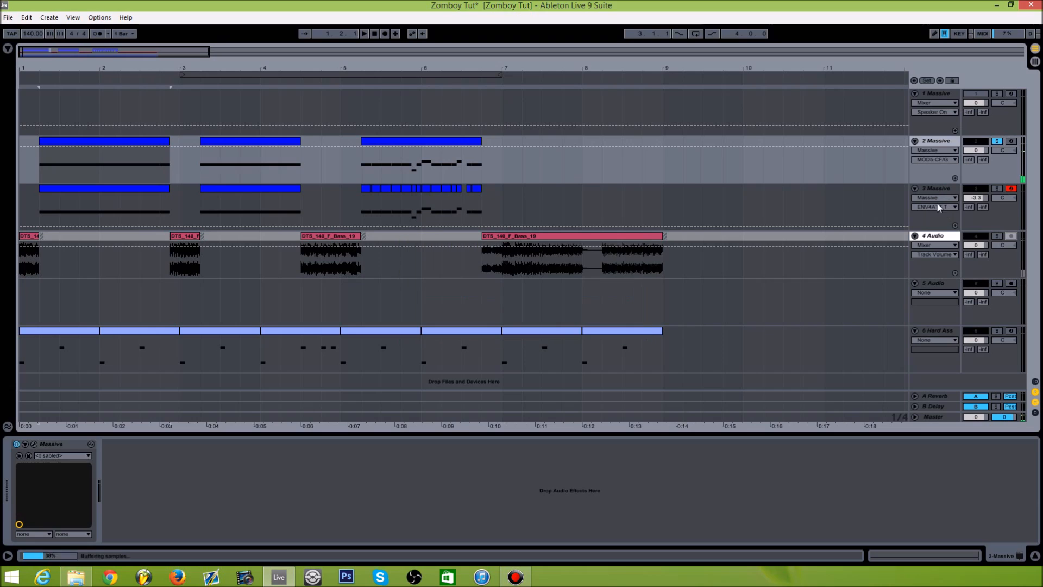
left_click(937, 189)
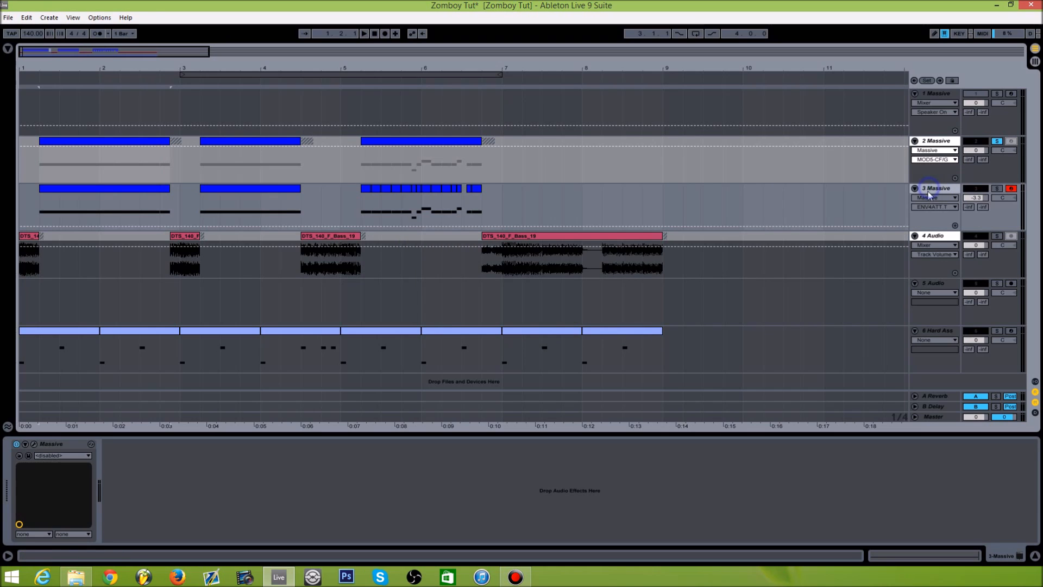
right_click(928, 189)
left_click(818, 254)
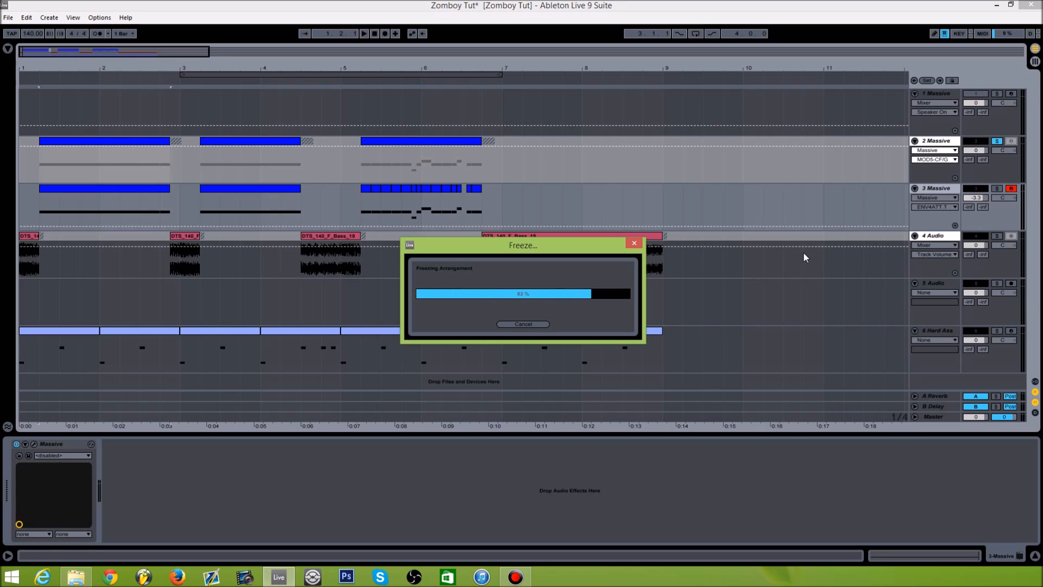
Stop playback, return to the start of the arrangement and unsolo the 2 Massive track.
left_click(374, 34)
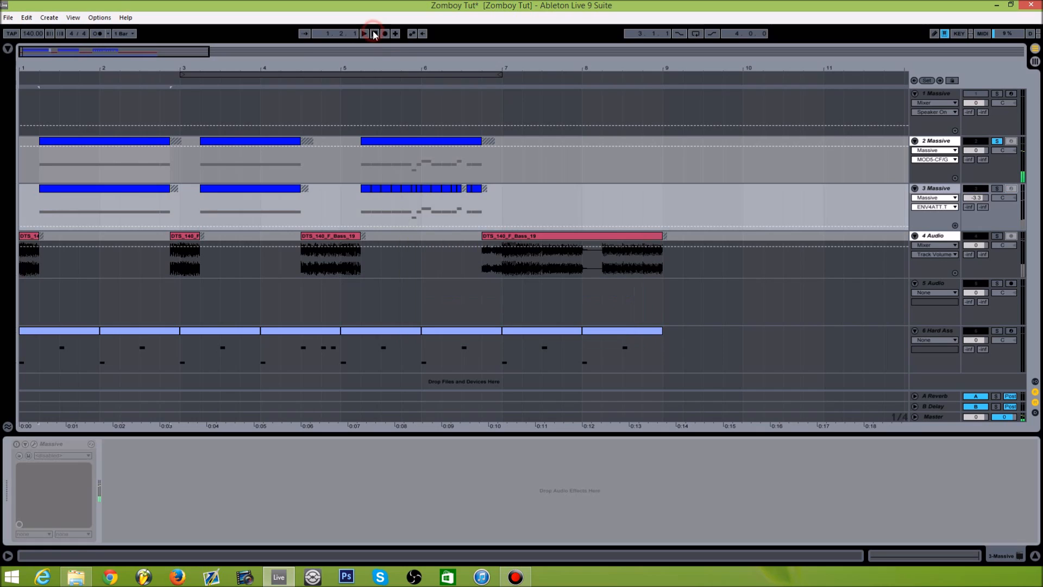
left_click(374, 34)
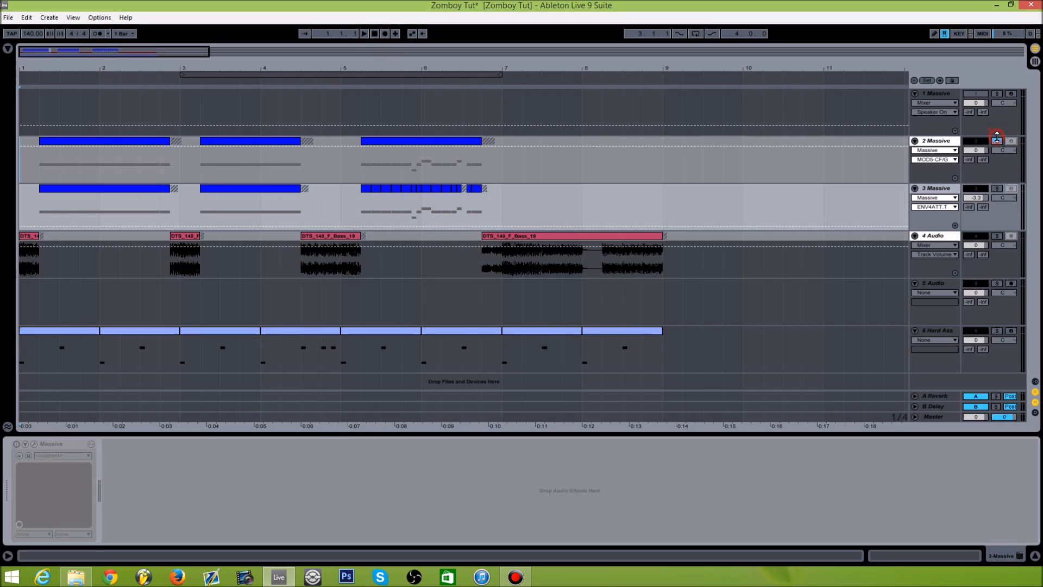
left_click(997, 137)
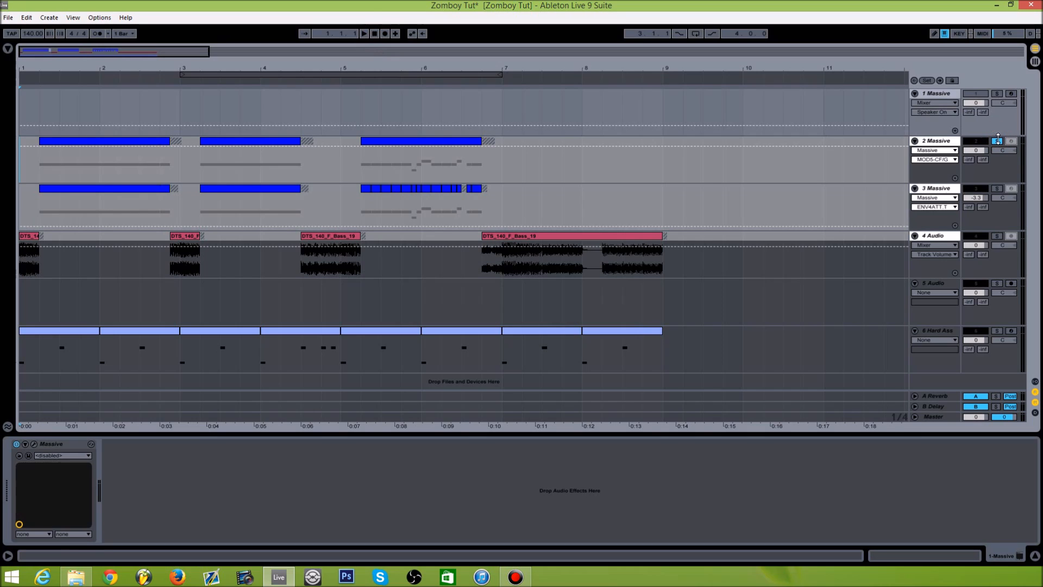
Delete the empty 1 Massive track.
left_click(935, 96)
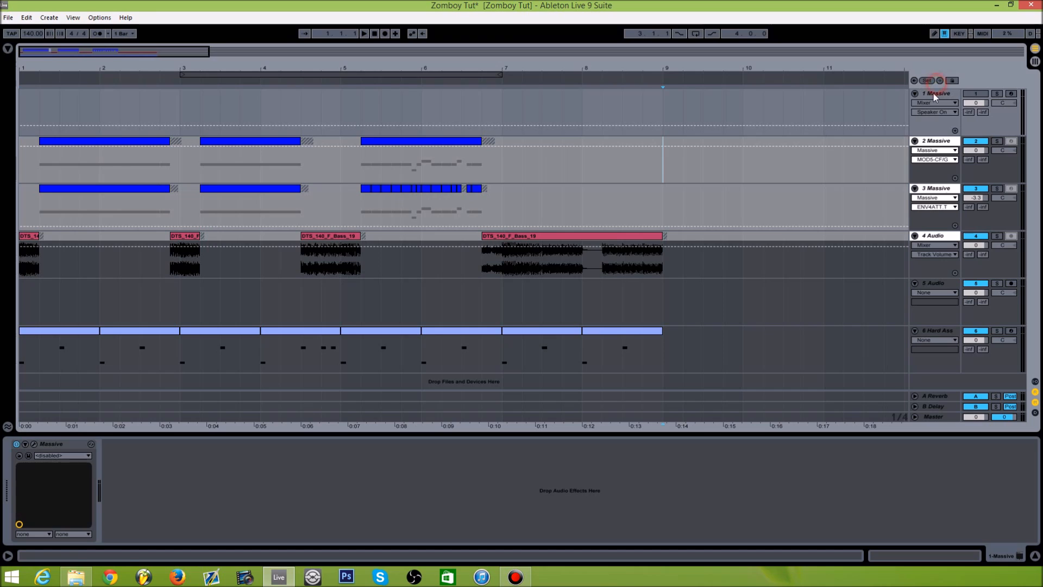
right_click(934, 96)
left_click(847, 134)
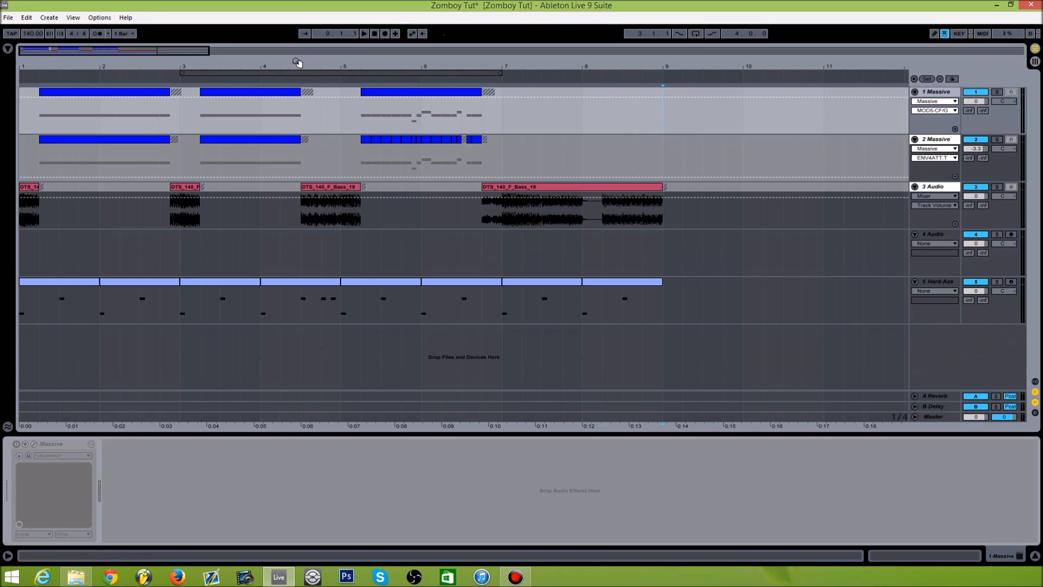
Play the arrangement with both frozen Massive tracks, the audio and the drums, and stop playback back at the start.
left_click(375, 33)
left_click(365, 34)
left_click(375, 33)
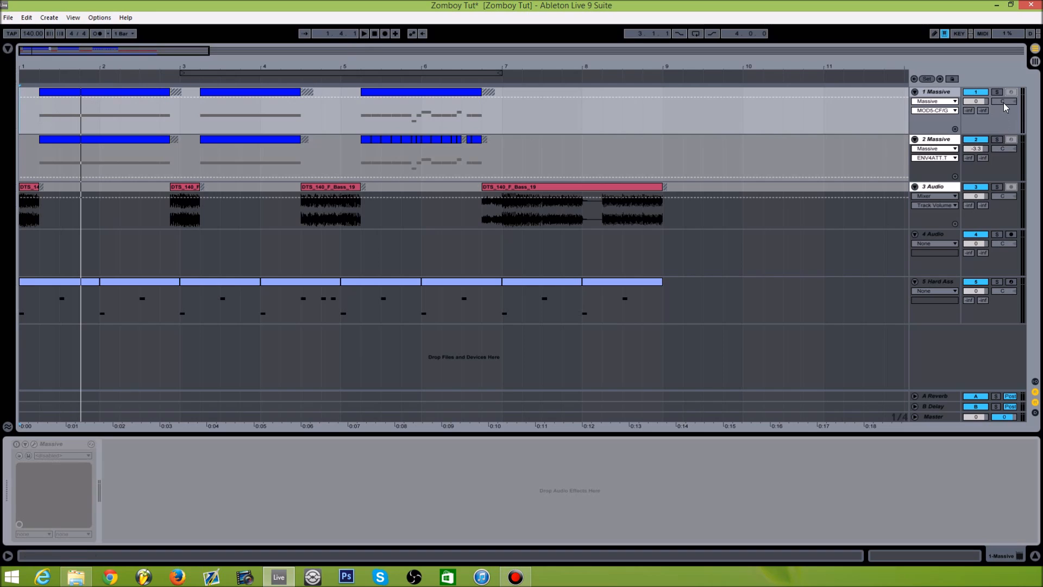
left_click(1010, 93)
left_click(364, 34)
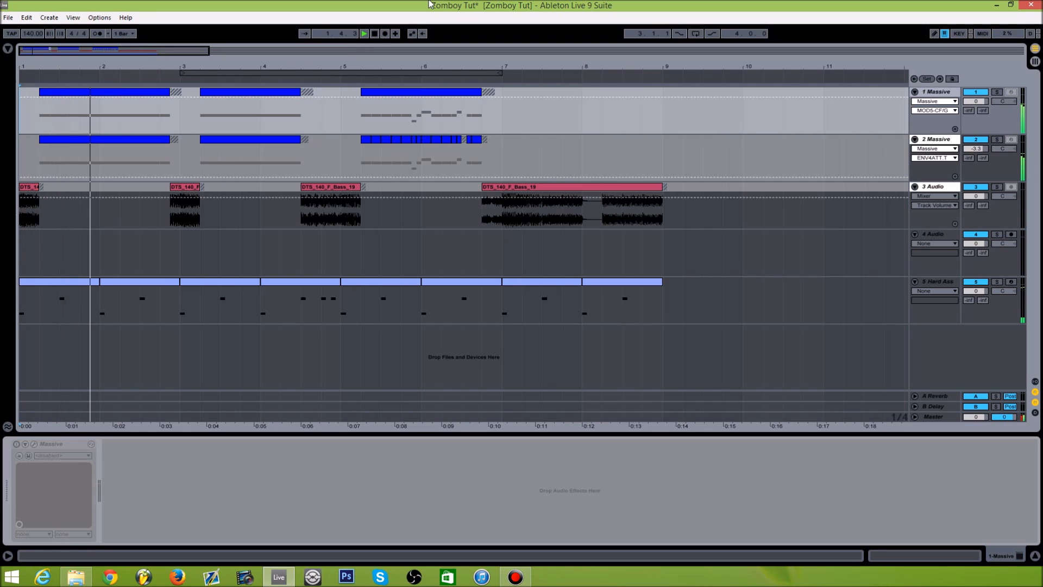
left_click(375, 34)
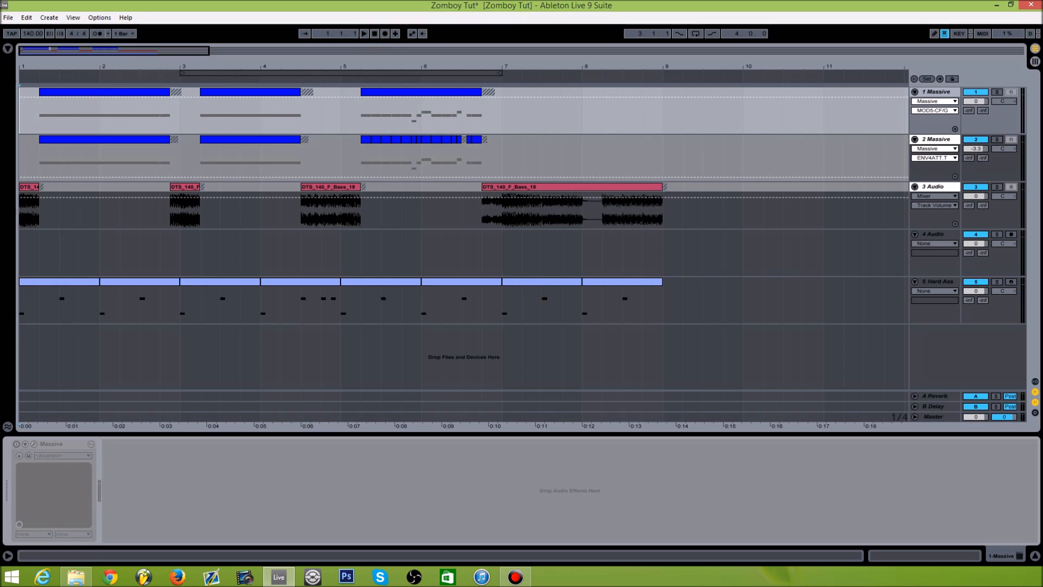